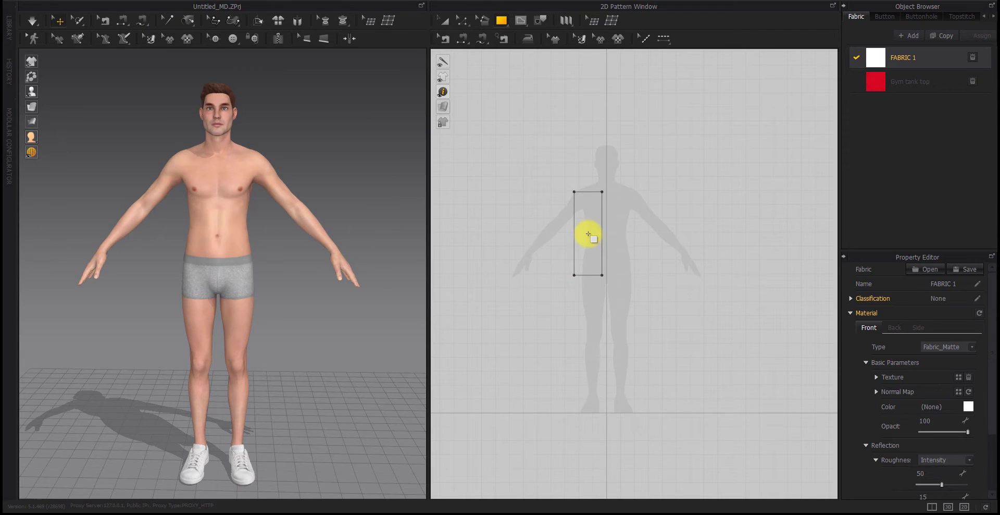
# Raise the rectangular pattern piece to shoulder height on the avatar silhouette, just beside the body's center line.
pyautogui.click(574, 240)
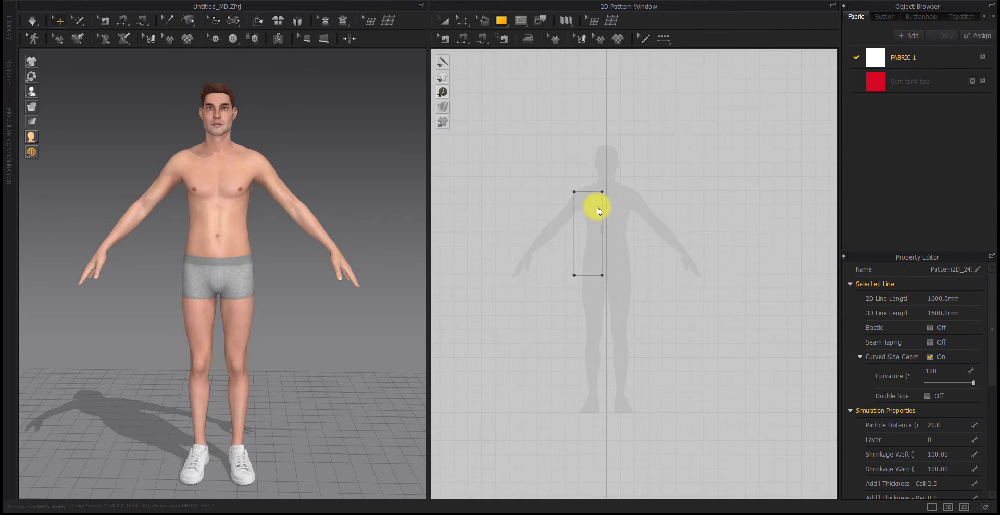
pyautogui.click(589, 224)
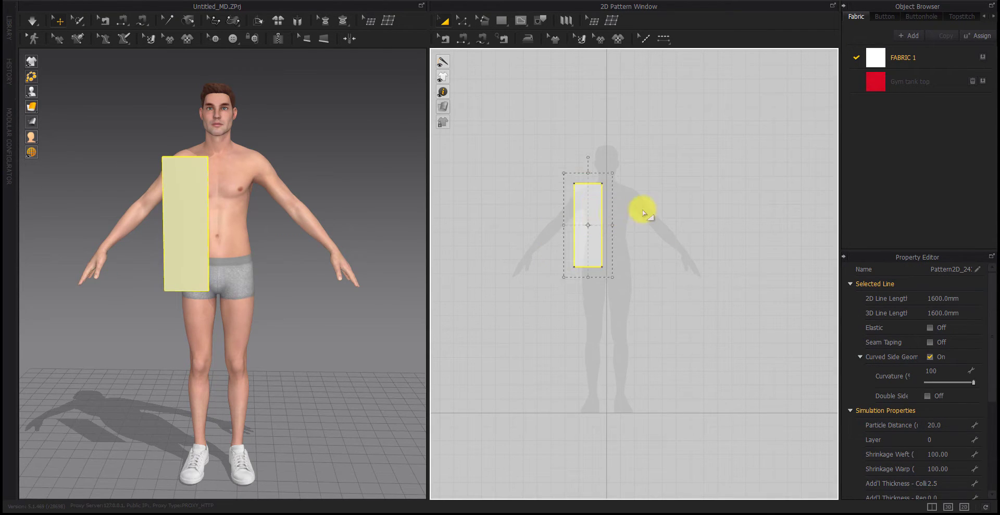
pyautogui.scroll(3, 614, 207)
pyautogui.scroll(-2, 623, 234)
pyautogui.click(612, 217)
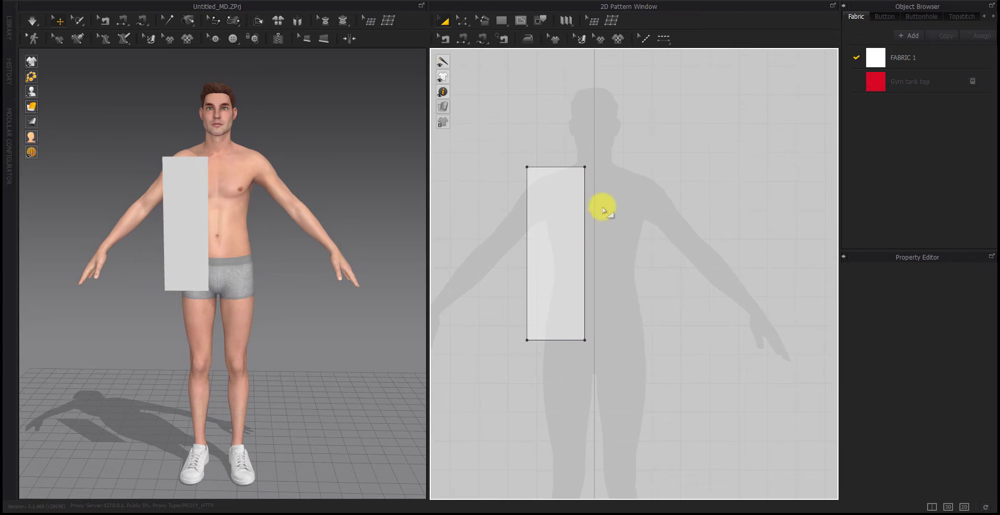
# Split the rectangle's top edge near its middle and its outer side edge about a third of the way down.
pyautogui.rightClick(553, 167)
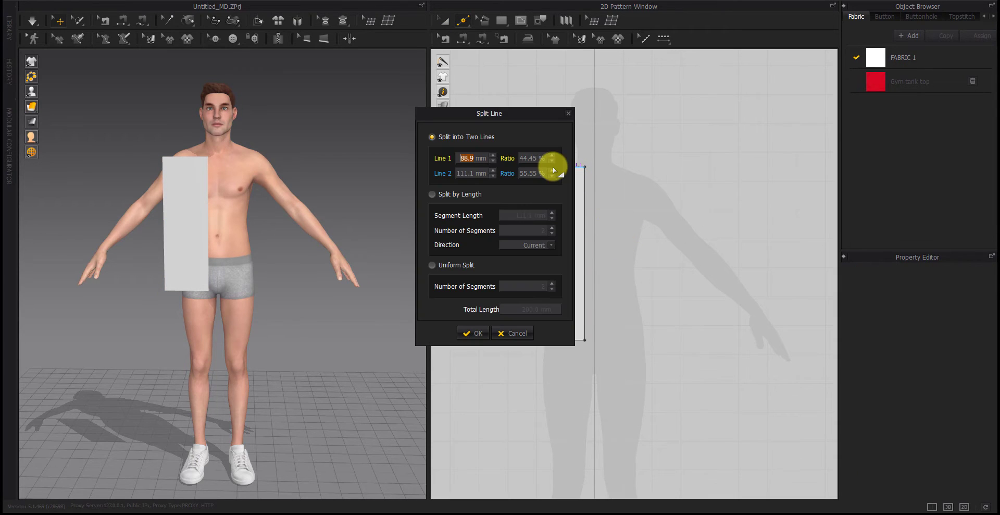
pyautogui.press('Return')
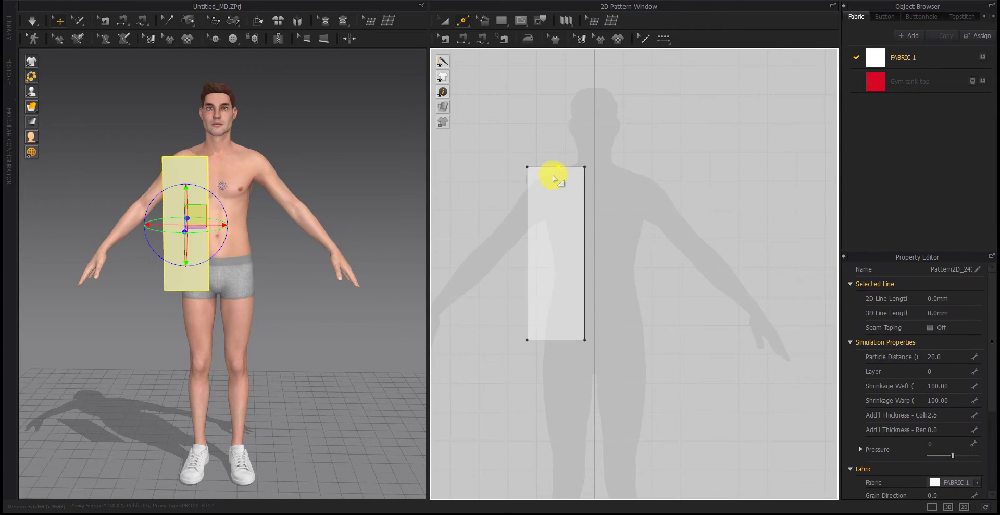
pyautogui.rightClick(547, 167)
pyautogui.click(472, 174)
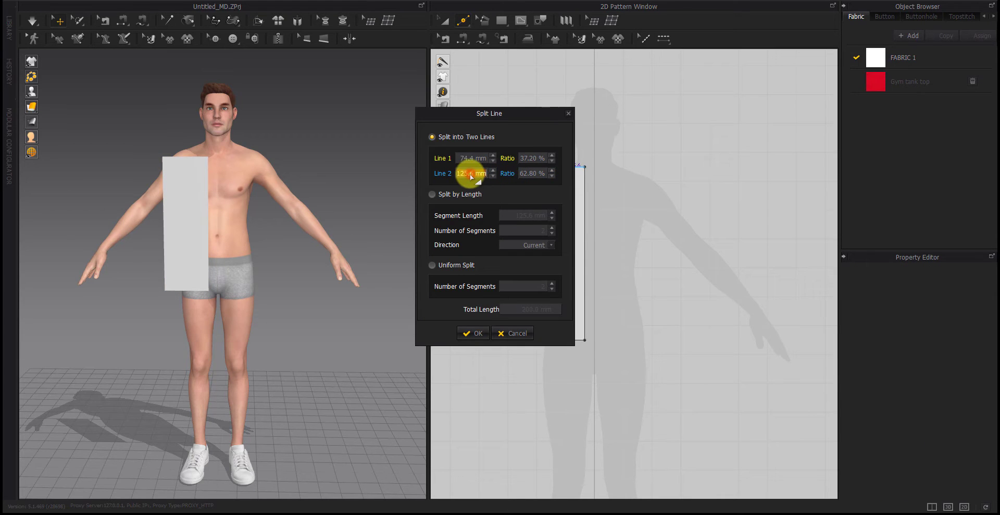
pyautogui.press('Return')
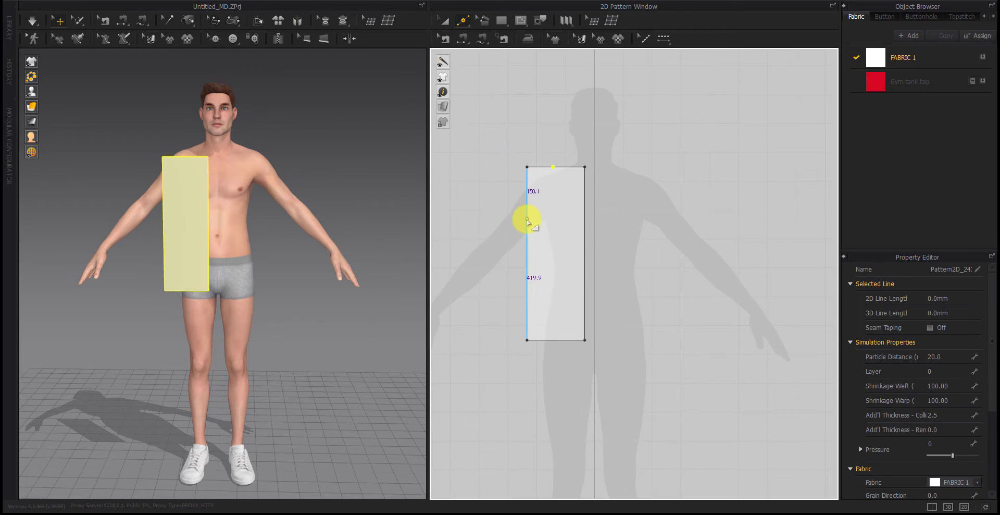
pyautogui.rightClick(526, 217)
pyautogui.press('Return')
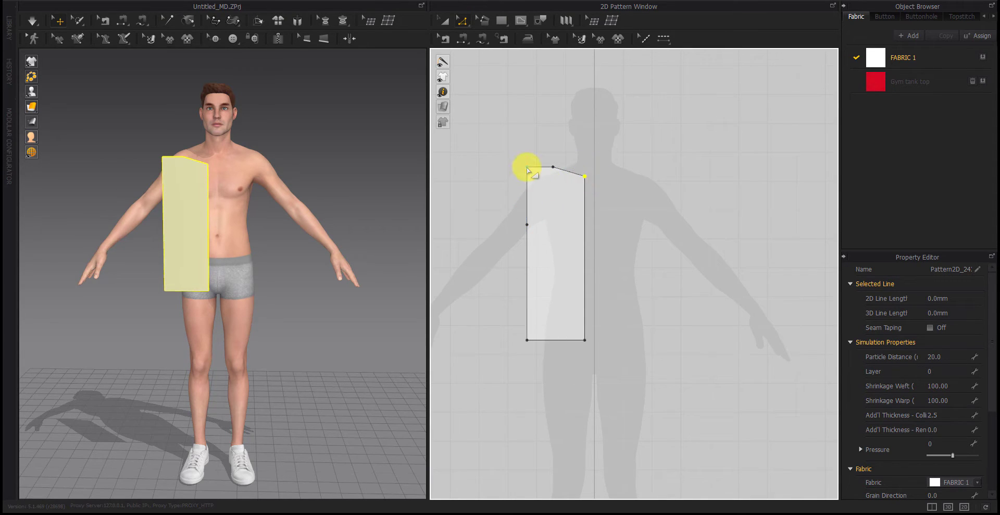
# Shape the piece into a half front by lowering the center neck corner, moving the outer shoulder corner inward and lowering the armhole point.
pyautogui.moveTo(536, 170); pyautogui.dragTo(534, 167)
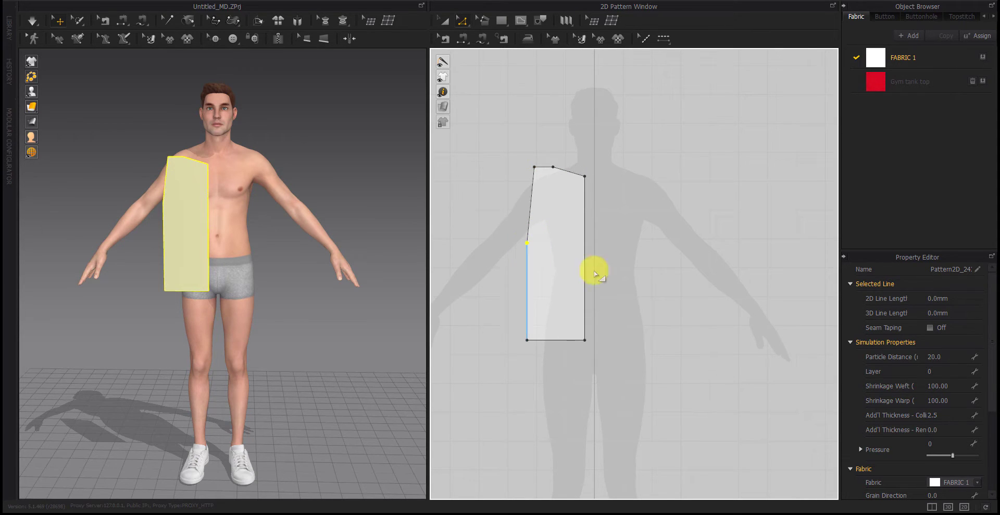
pyautogui.click(629, 250)
pyautogui.moveTo(662, 257); pyautogui.dragTo(640, 260, button='right')
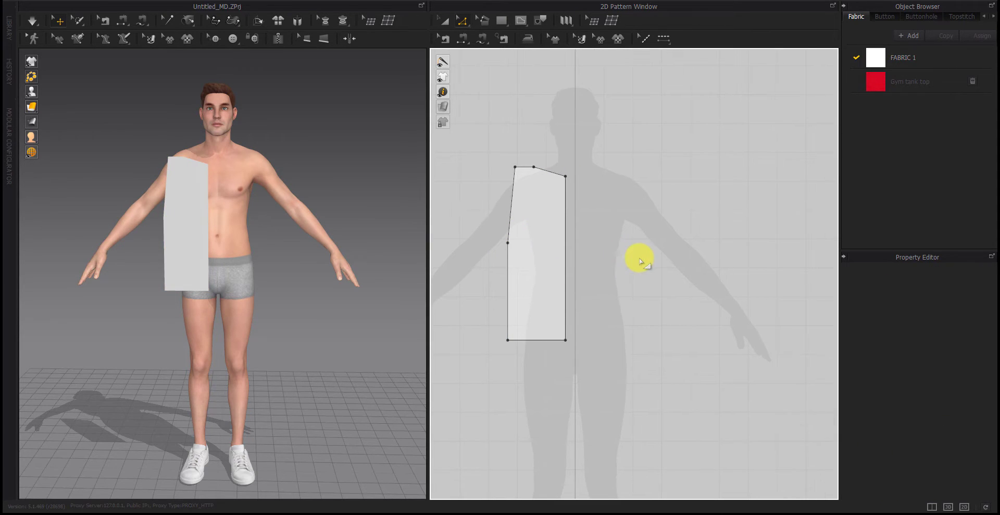
# Curve the sloped neckline edge inward and lower the center-front neck point slightly.
pyautogui.click(551, 175)
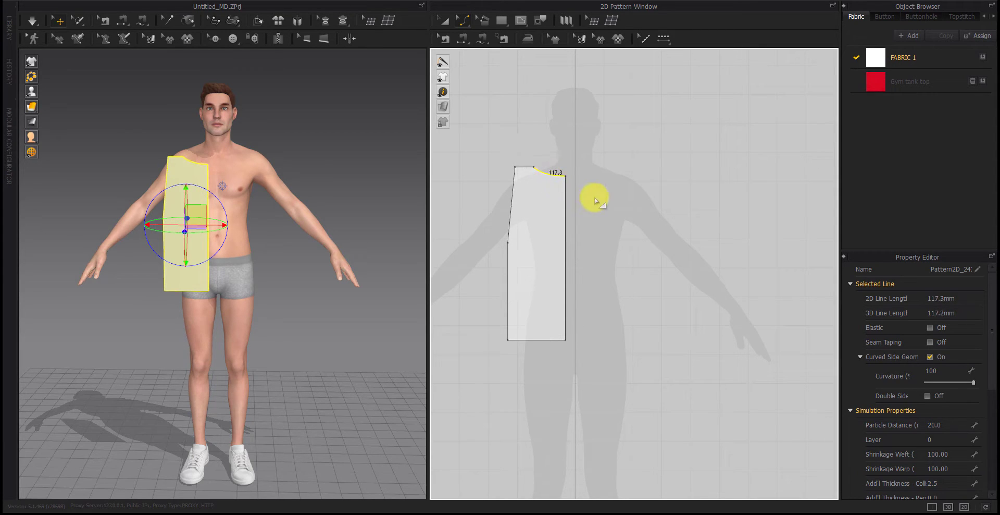
pyautogui.click(619, 202)
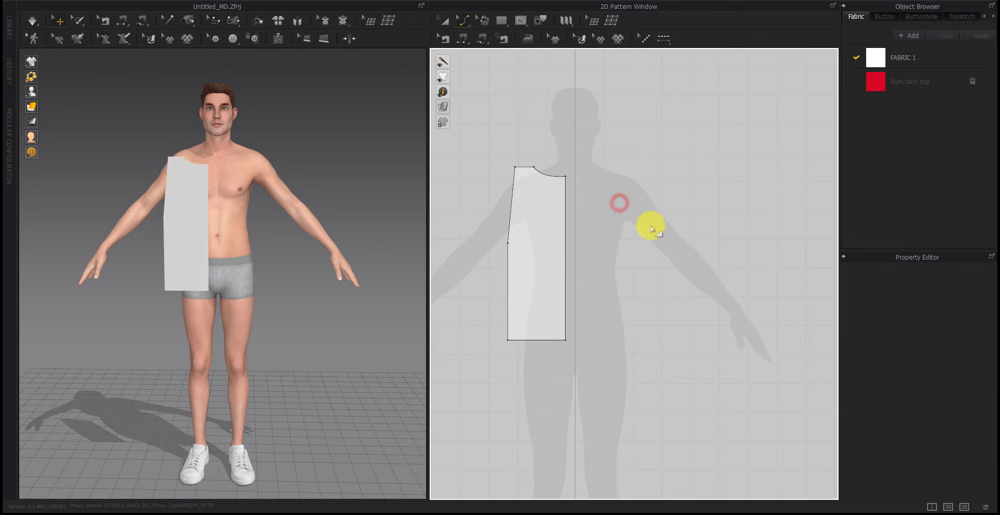
pyautogui.click(565, 177)
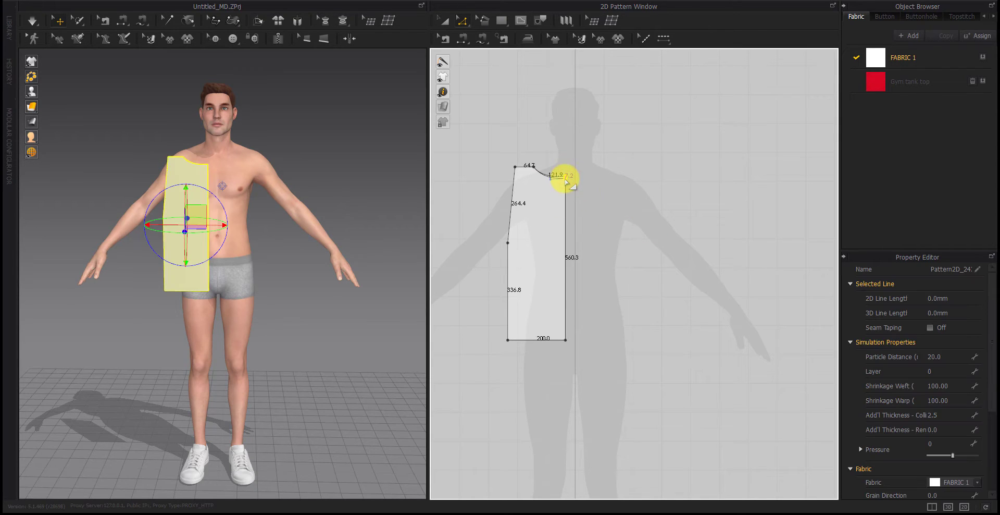
pyautogui.click(601, 204)
# Create a symmetric mirrored copy of the half front and place it level beside the original, about 258 mm across.
pyautogui.rightClick(531, 223)
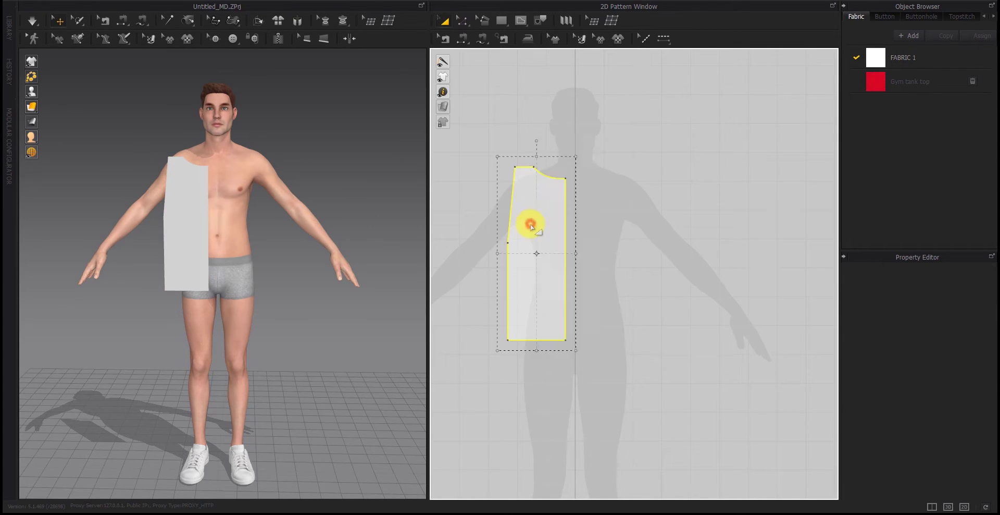
pyautogui.click(562, 129)
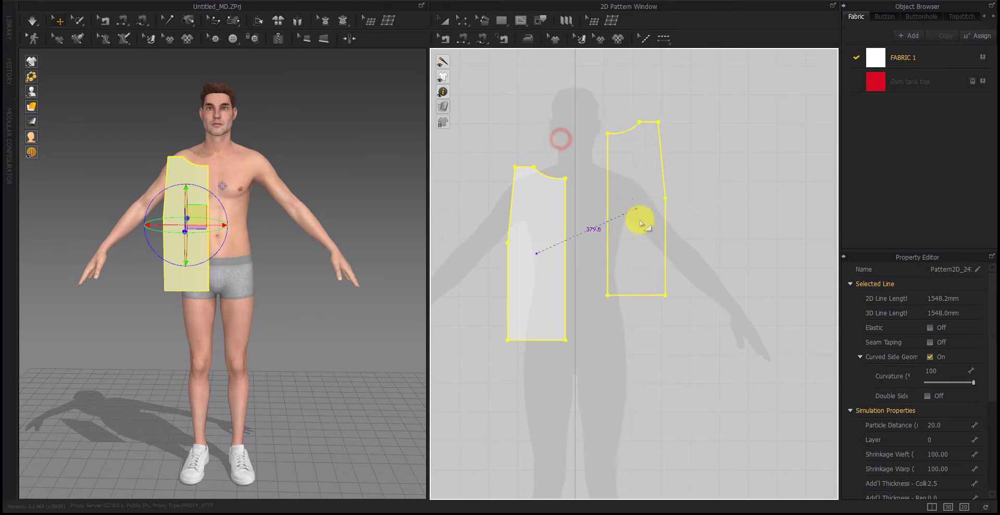
pyautogui.click(612, 256)
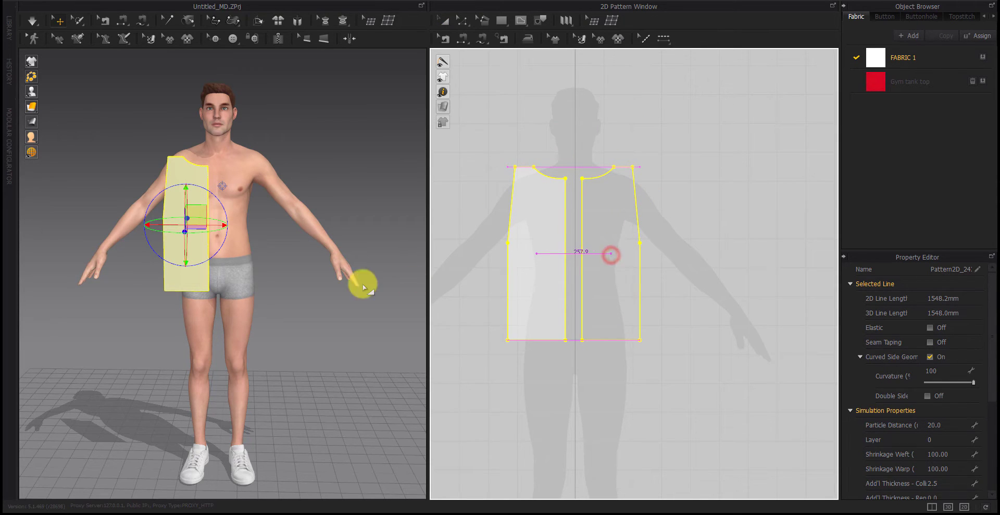
# Select both front pieces and position them in 3D in front of the avatar's chest at shoulder height.
pyautogui.moveTo(688, 136); pyautogui.dragTo(464, 407)
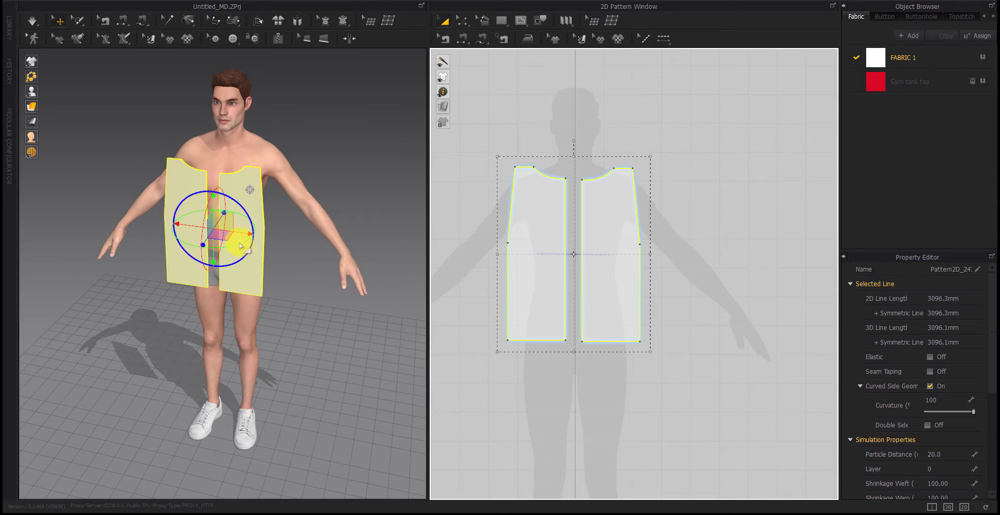
pyautogui.moveTo(218, 205); pyautogui.dragTo(219, 192)
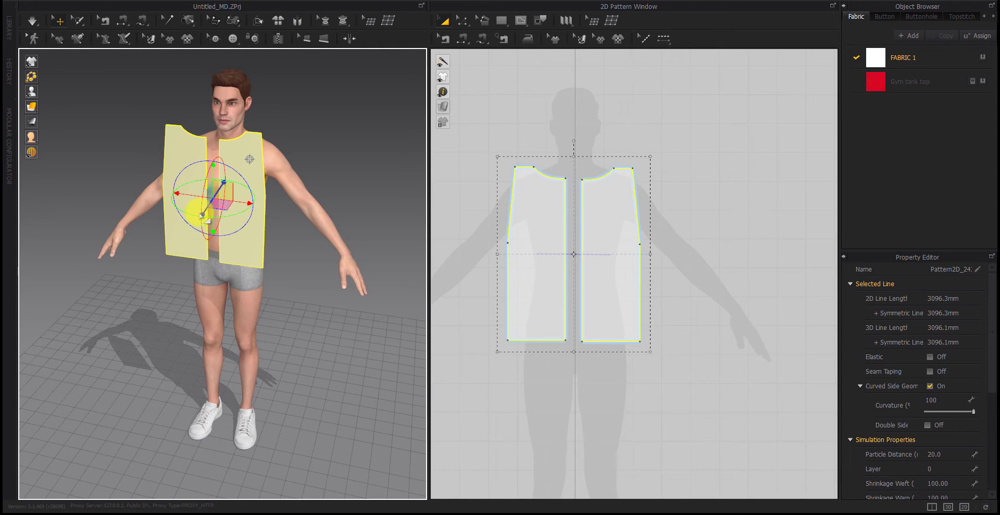
pyautogui.moveTo(210, 222); pyautogui.dragTo(193, 213, button='right')
pyautogui.moveTo(201, 210); pyautogui.dragTo(211, 205)
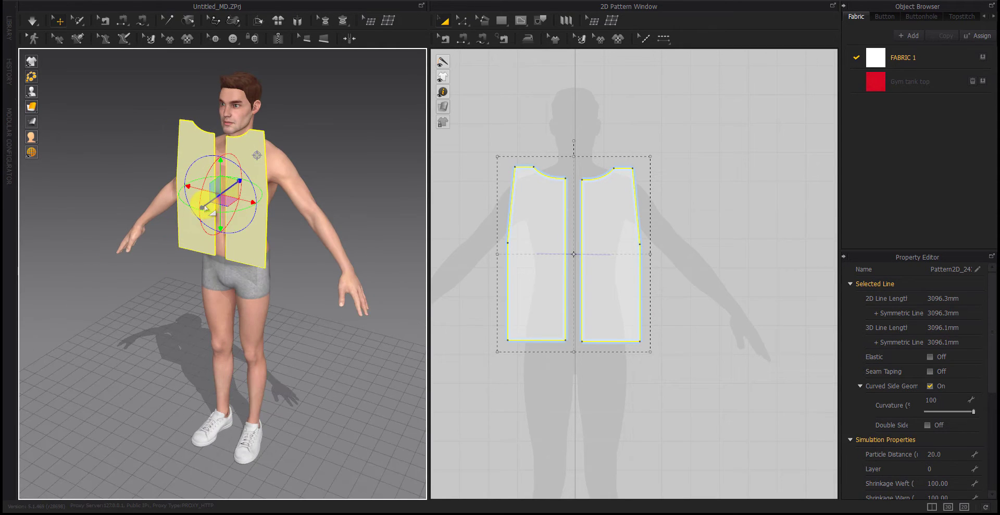
# Copy both front pieces and paste the duplicates beside the avatar silhouette, level with the originals, as back pieces.
pyautogui.scroll(-5, 751, 224)
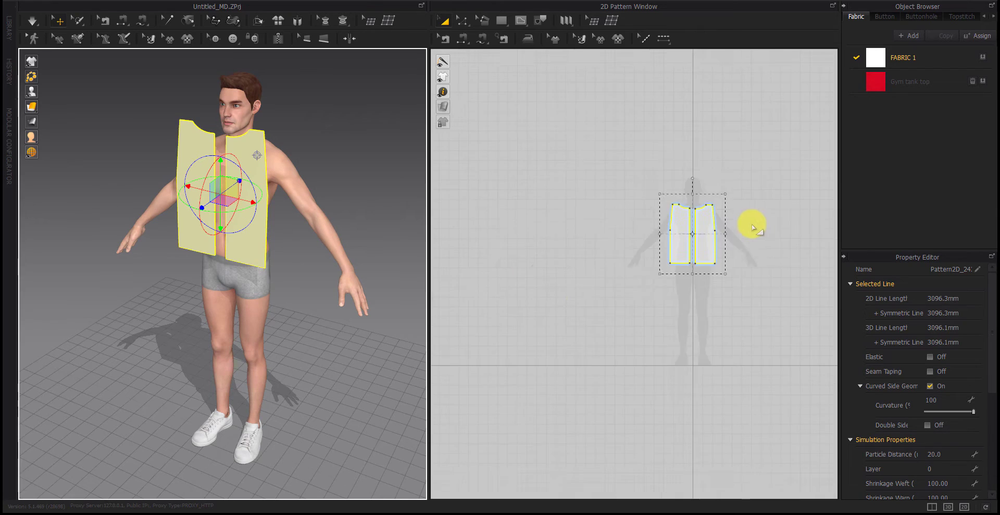
pyautogui.moveTo(751, 224); pyautogui.dragTo(615, 250, button='middle')
pyautogui.click(614, 250)
pyautogui.moveTo(630, 214); pyautogui.dragTo(444, 344)
pyautogui.hotkey('ctrl', 'c')
pyautogui.hotkey('ctrl', 'v')
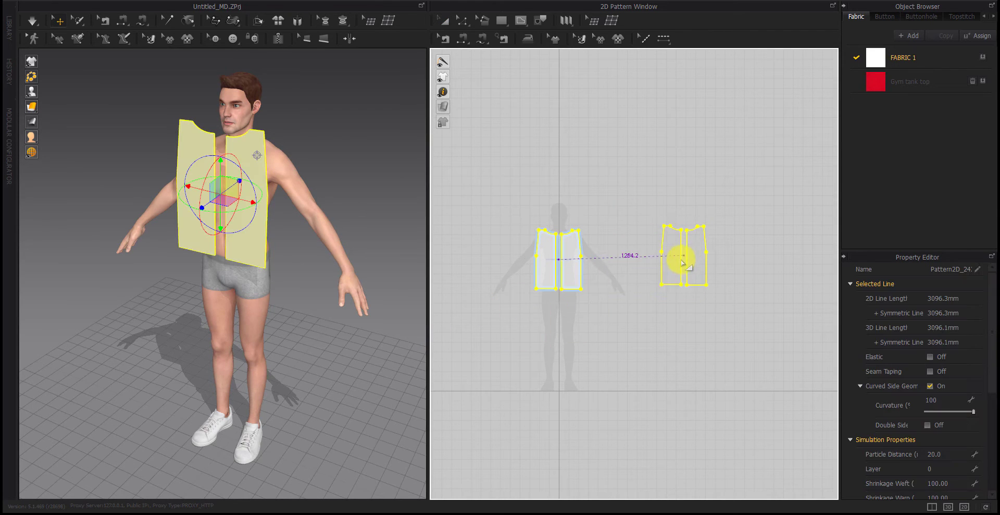
pyautogui.click(649, 260)
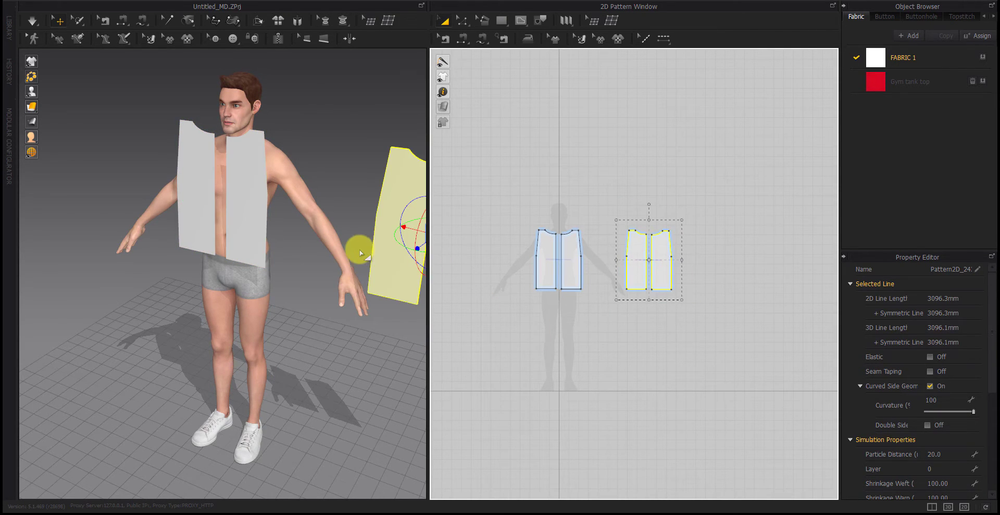
# Move the pasted back pieces in 3D to behind the avatar's back at shoulder height.
pyautogui.moveTo(358, 250); pyautogui.dragTo(282, 249, button='middle')
pyautogui.moveTo(336, 237); pyautogui.dragTo(167, 182)
pyautogui.moveTo(209, 272); pyautogui.dragTo(12, 274, button='right')
pyautogui.moveTo(148, 218); pyautogui.dragTo(150, 221)
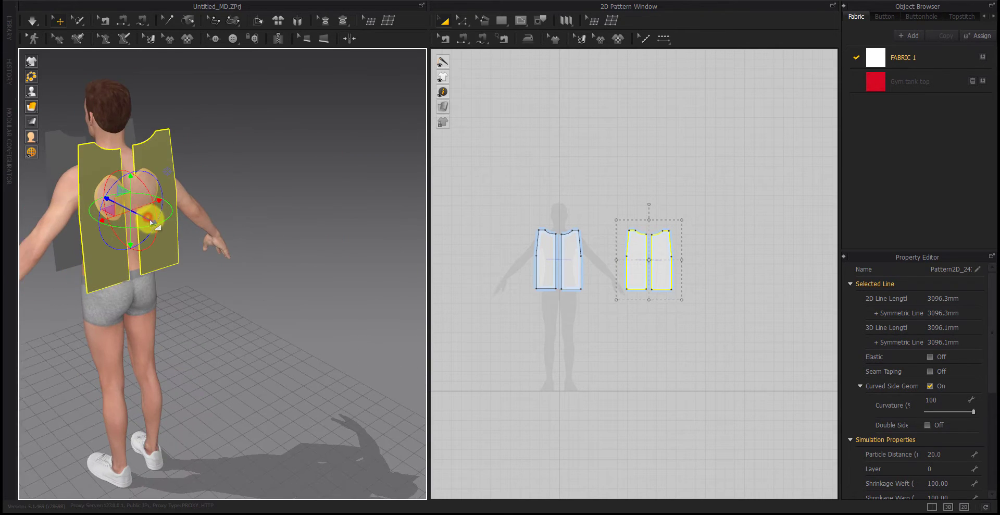
# Flip the back pieces horizontally in 3D with Flip Horizontally and deselect them.
pyautogui.rightClick(98, 171)
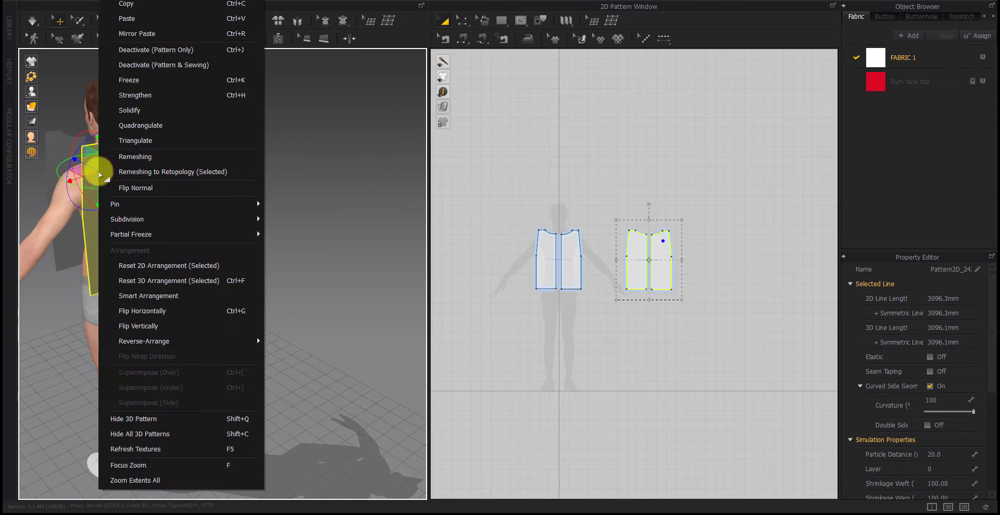
pyautogui.click(119, 314)
pyautogui.moveTo(208, 319); pyautogui.dragTo(286, 321, button='right')
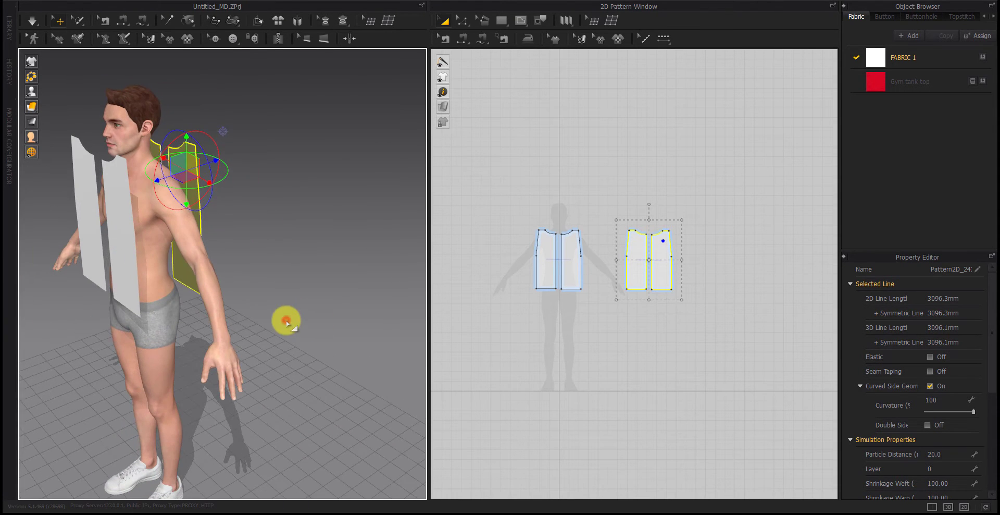
pyautogui.click(286, 322)
# Sew both front shoulder edges to the matching back shoulder edges with Segment Sewing.
pyautogui.scroll(5, 637, 242)
pyautogui.press('z')
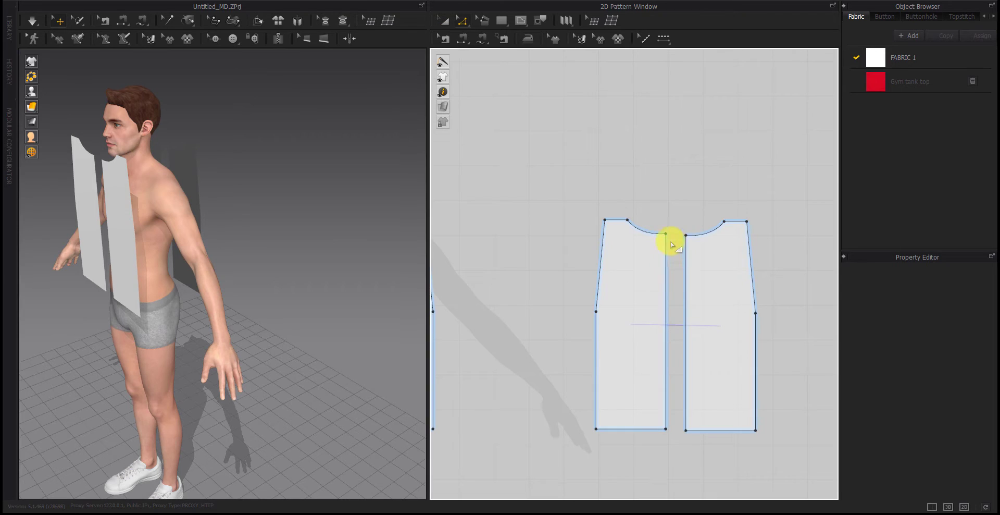
pyautogui.scroll(-3, 576, 273)
pyautogui.moveTo(576, 276); pyautogui.dragTo(637, 273, button='right')
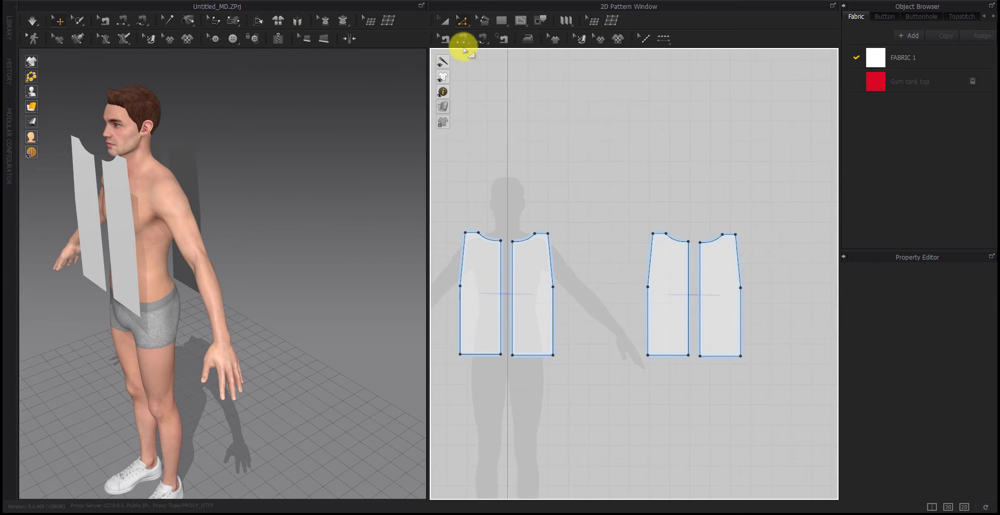
pyautogui.click(463, 38)
pyautogui.click(468, 234)
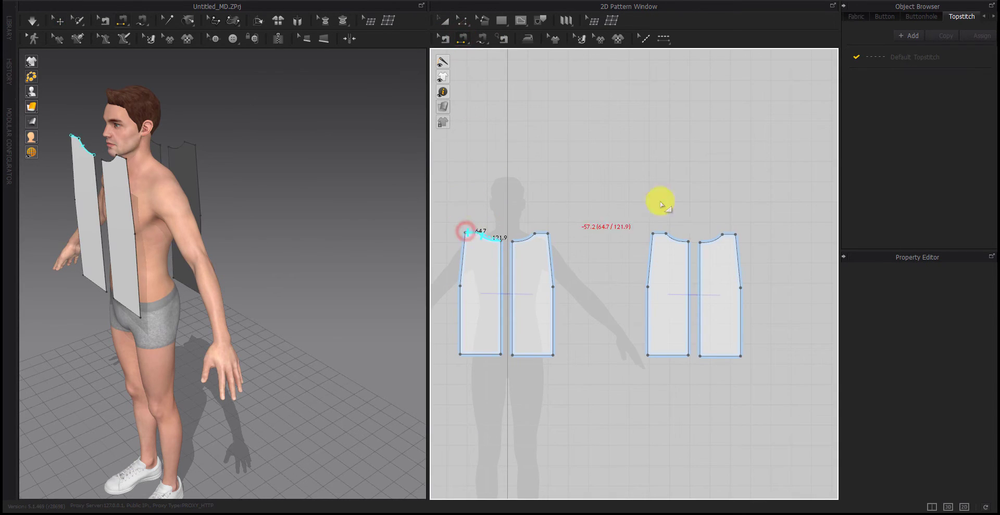
pyautogui.click(734, 236)
pyautogui.click(654, 233)
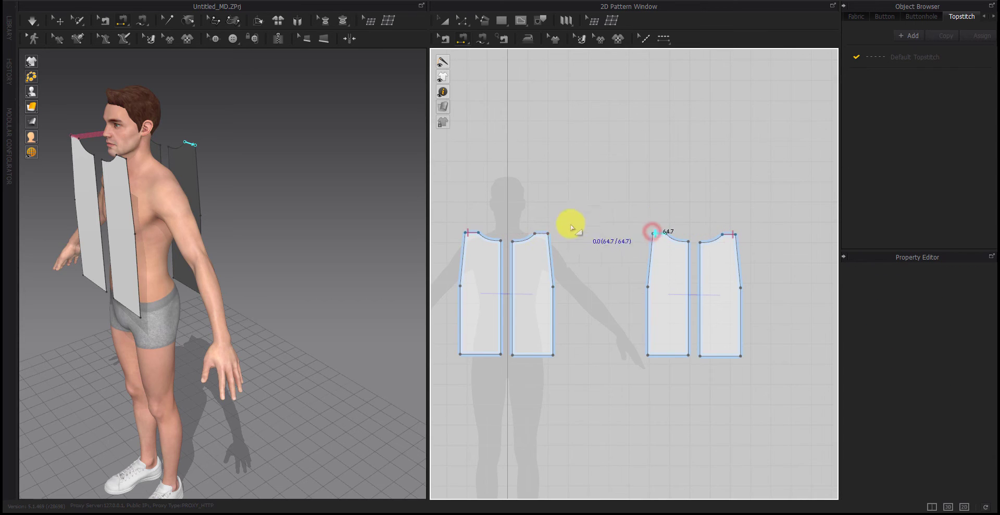
pyautogui.click(543, 233)
# Sew the side edges below the armholes of both front pieces to the matching back side edges.
pyautogui.click(555, 300)
pyautogui.click(644, 303)
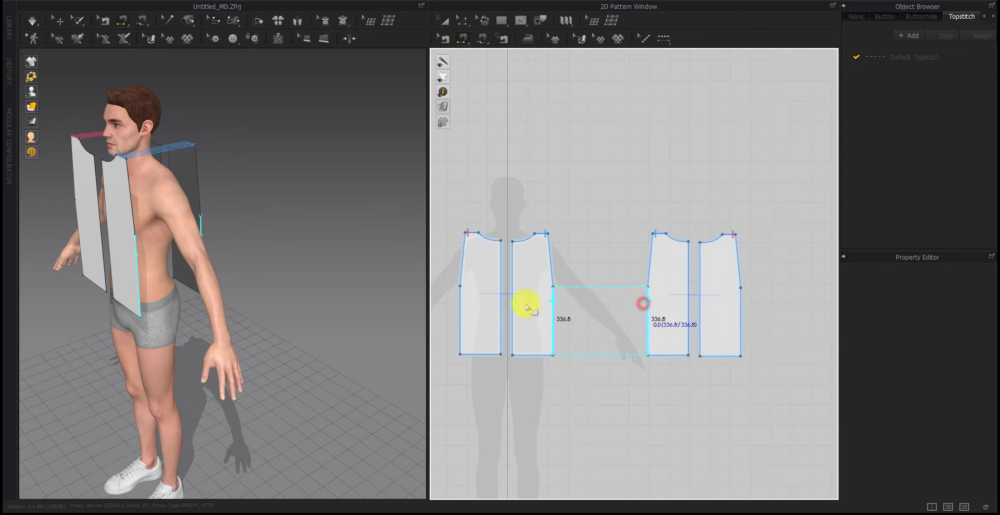
pyautogui.click(460, 301)
pyautogui.click(745, 304)
# Sew the two back pieces together along the center back and the two front pieces along the center front.
pyautogui.click(696, 290)
pyautogui.click(683, 291)
pyautogui.click(514, 286)
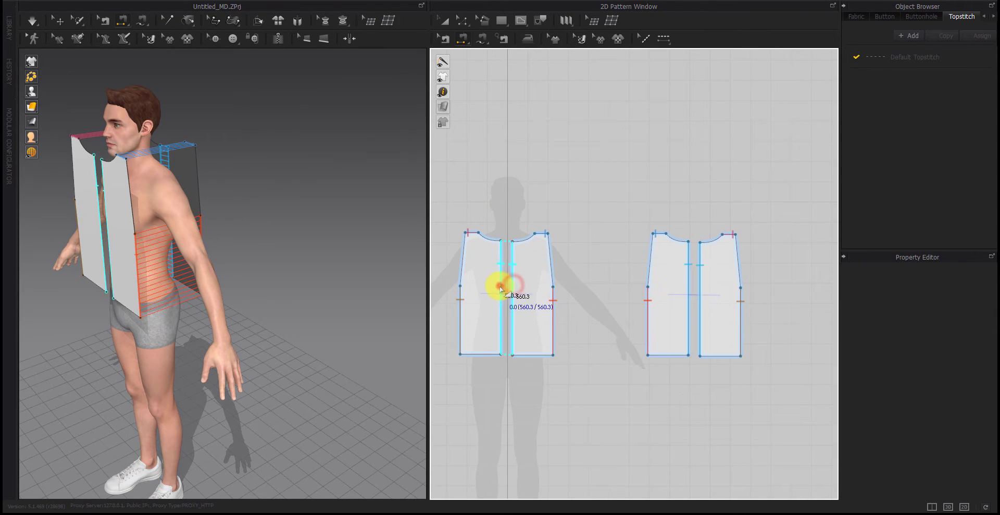
pyautogui.click(498, 287)
# Run the simulation to drape the sewn pieces onto the avatar.
pyautogui.moveTo(271, 286); pyautogui.dragTo(264, 240, button='right')
pyautogui.press('space')
# Deepen the front neckline by lowering the center-front neck point, and inspect the draped top from behind.
pyautogui.press('z')
pyautogui.scroll(6, 505, 243)
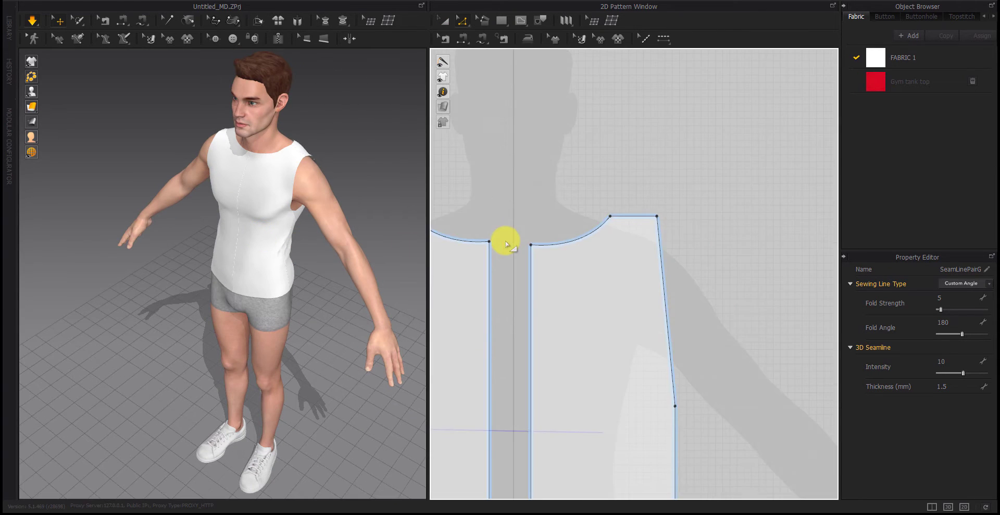
pyautogui.scroll(-3, 505, 242)
pyautogui.moveTo(505, 243); pyautogui.dragTo(597, 231, button='middle')
pyautogui.click(583, 232)
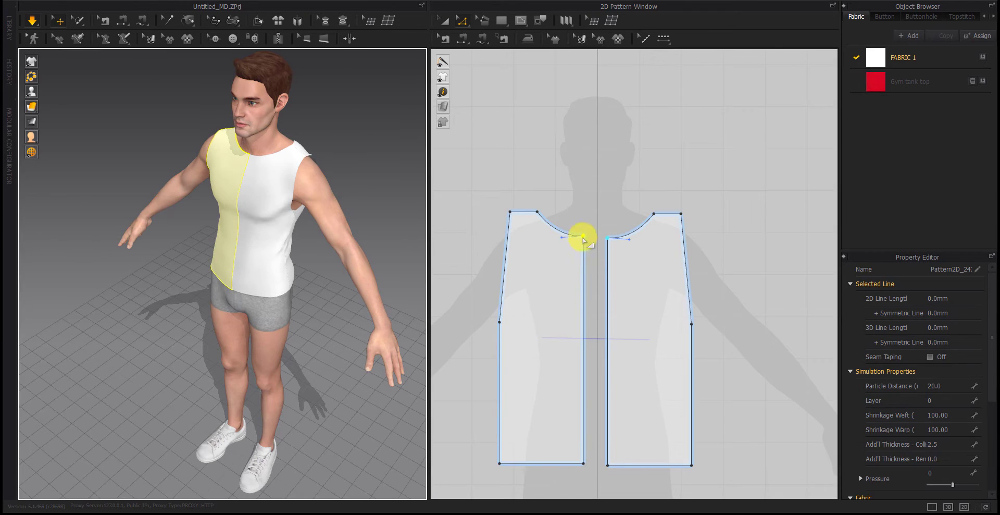
pyautogui.moveTo(584, 238); pyautogui.dragTo(582, 242)
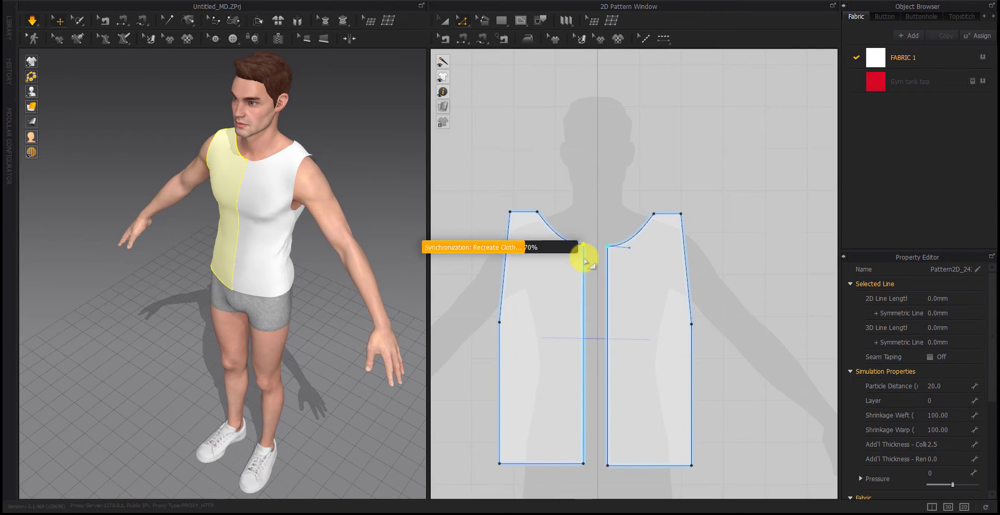
pyautogui.press('2')
pyautogui.moveTo(282, 256); pyautogui.dragTo(455, 254, button='right')
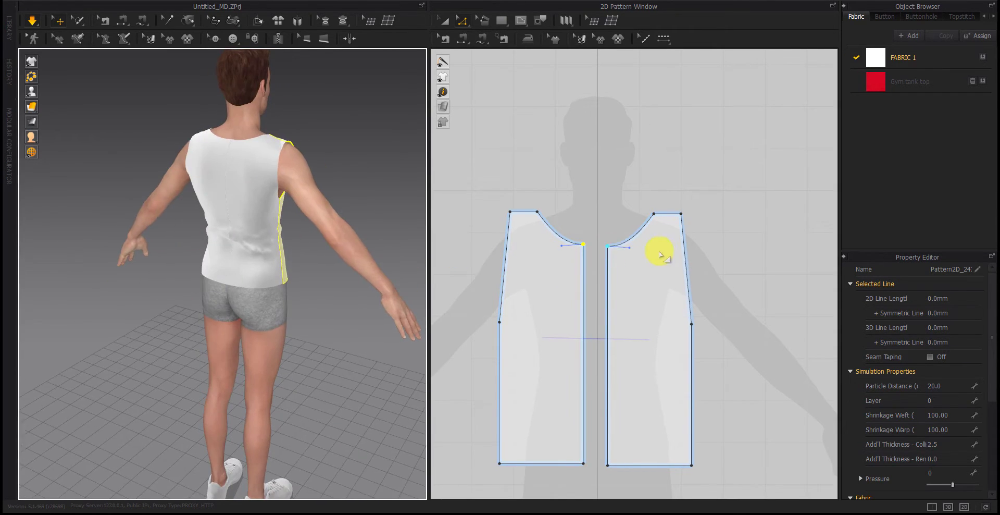
# Raise the center-back neck point slightly and reshape the back neckline curve of each piece to about 118.4 mm long.
pyautogui.moveTo(712, 252); pyautogui.dragTo(423, 261, button='middle')
pyautogui.scroll(3, 678, 238)
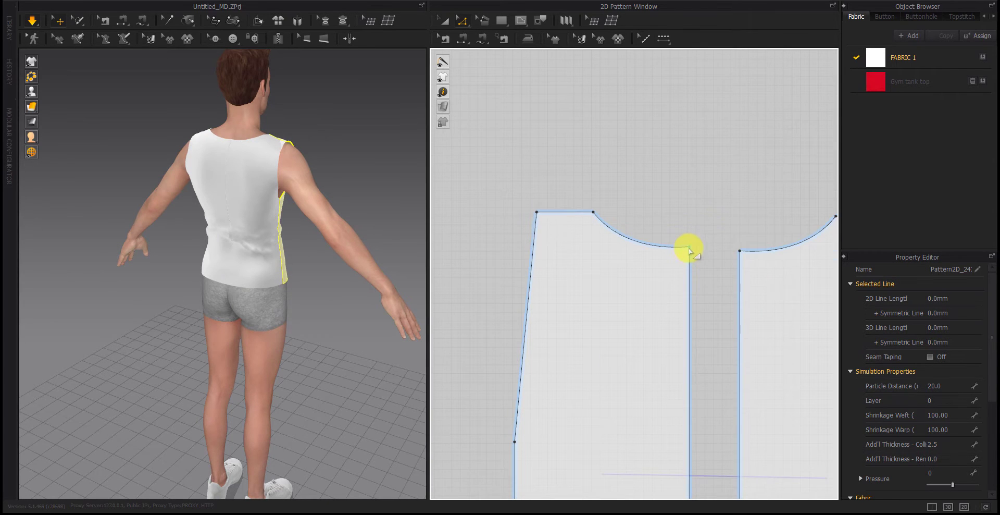
pyautogui.click(689, 246)
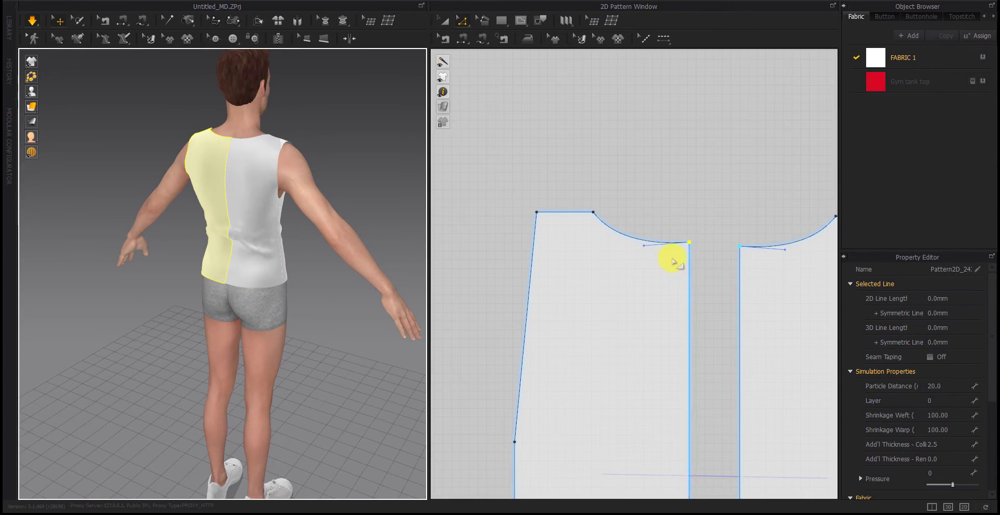
pyautogui.click(635, 237)
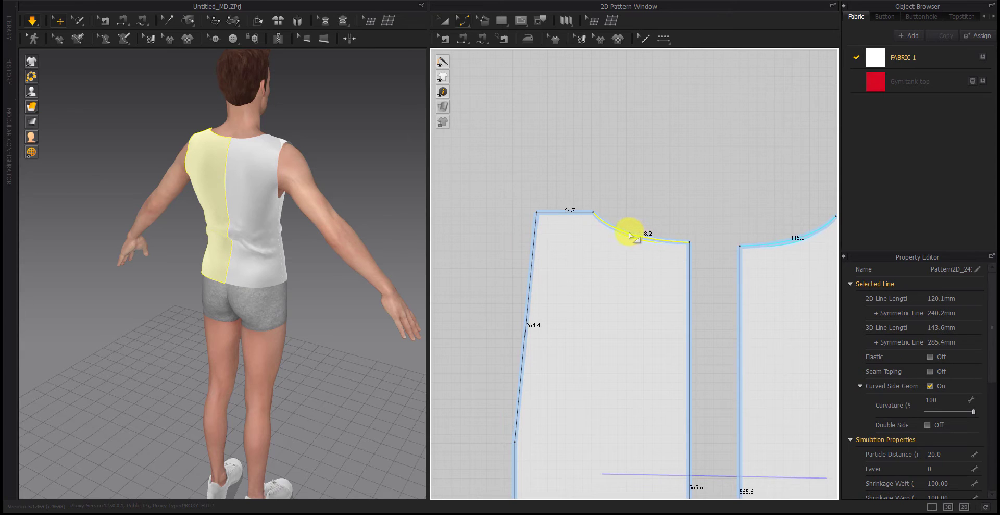
pyautogui.moveTo(632, 235); pyautogui.dragTo(636, 261)
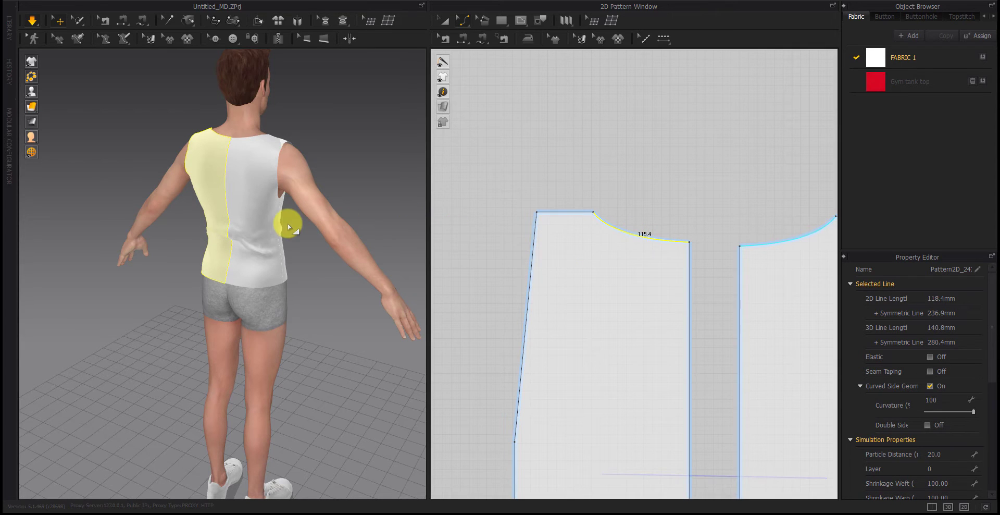
pyautogui.moveTo(291, 230); pyautogui.dragTo(308, 248, button='right')
pyautogui.scroll(-4, 612, 298)
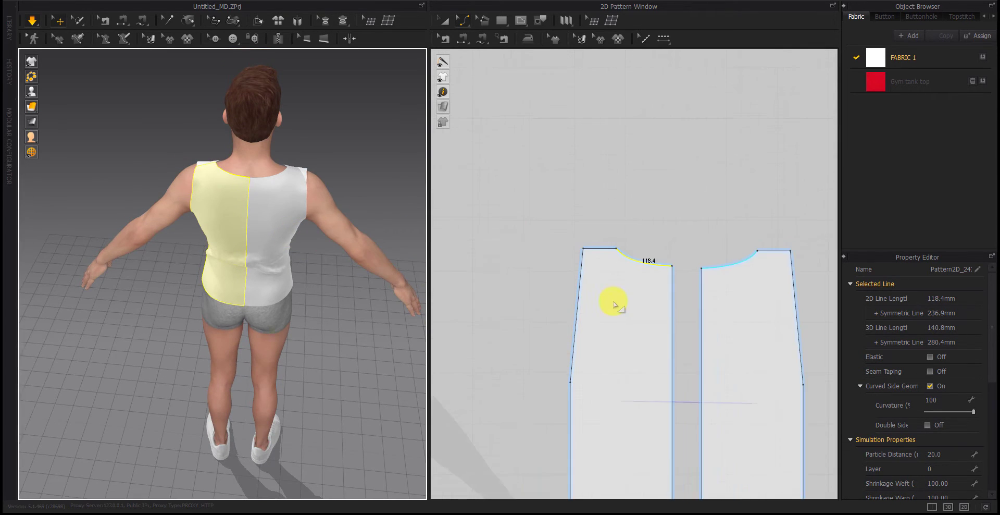
# Deepen the front neckline curve to about 148 mm per side and lower the center-front neck point slightly.
pyautogui.click(544, 259)
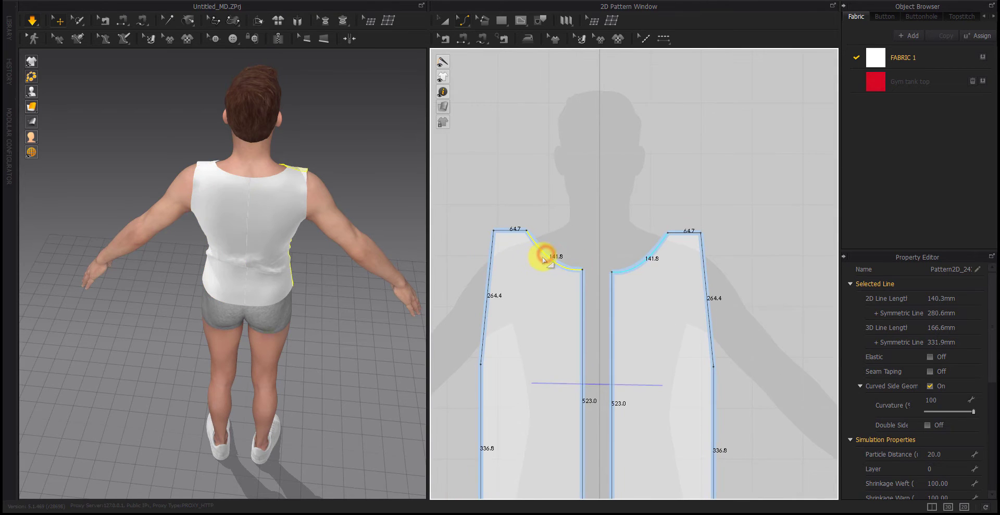
pyautogui.moveTo(544, 259)
pyautogui.mouseDown()
pyautogui.moveTo(546, 281)
pyautogui.moveTo(540, 257)
pyautogui.mouseUp()
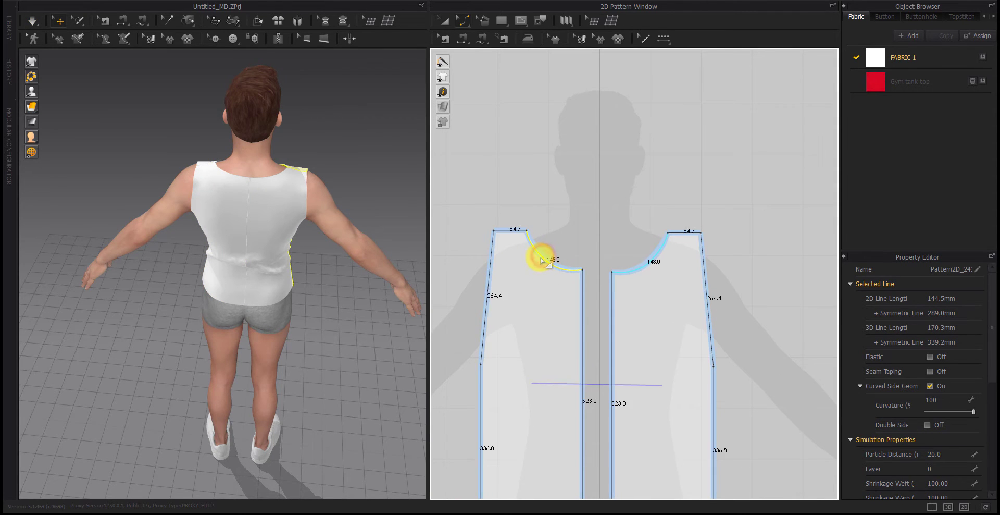
pyautogui.moveTo(342, 257); pyautogui.dragTo(83, 240, button='right')
pyautogui.moveTo(177, 229); pyautogui.dragTo(302, 234, button='right')
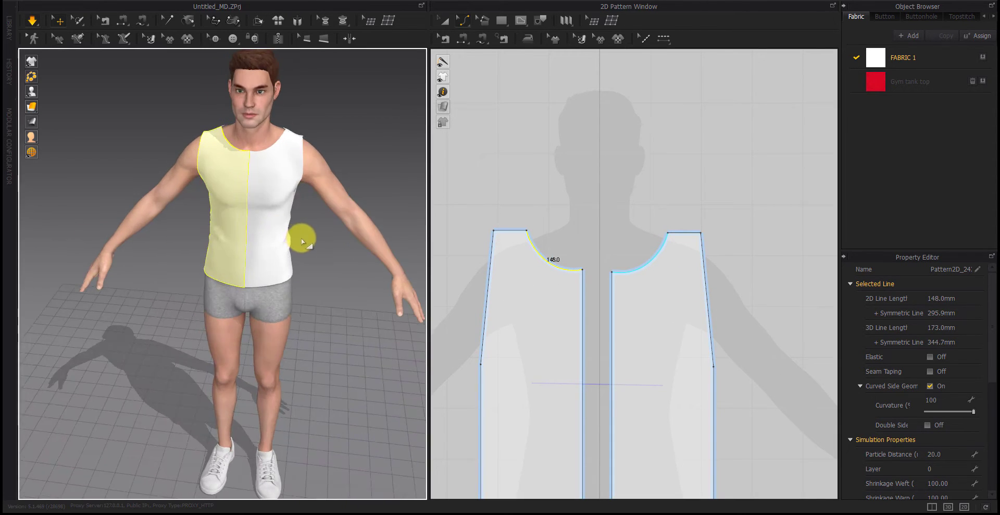
pyautogui.click(596, 274)
pyautogui.click(583, 271)
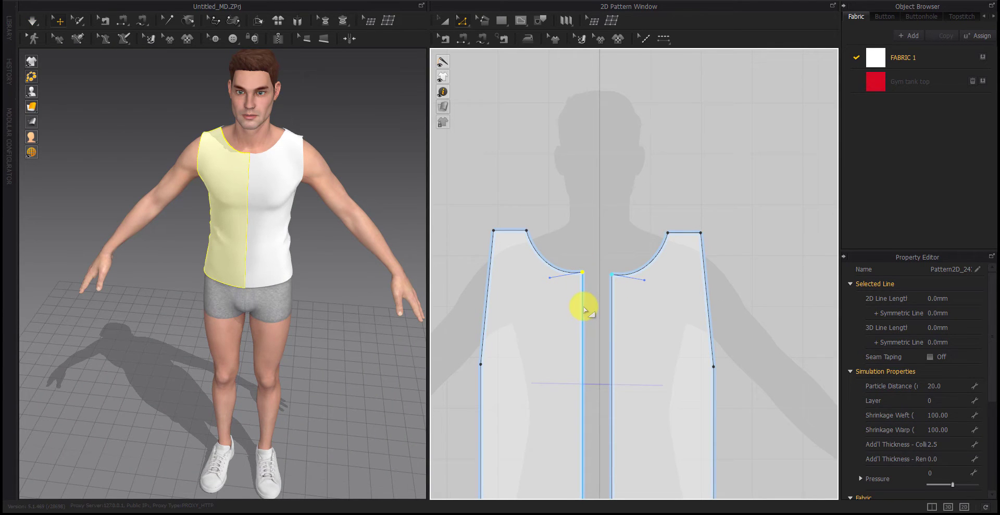
# Delete all curve points on the front neckline and bend the straight edge into a rounder curve about 151.7 mm long.
pyautogui.rightClick(544, 263)
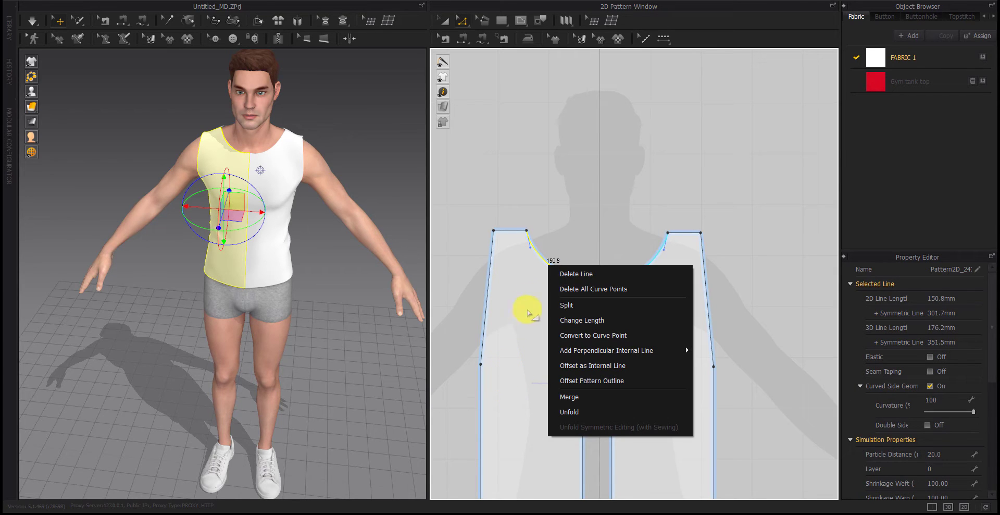
pyautogui.click(563, 288)
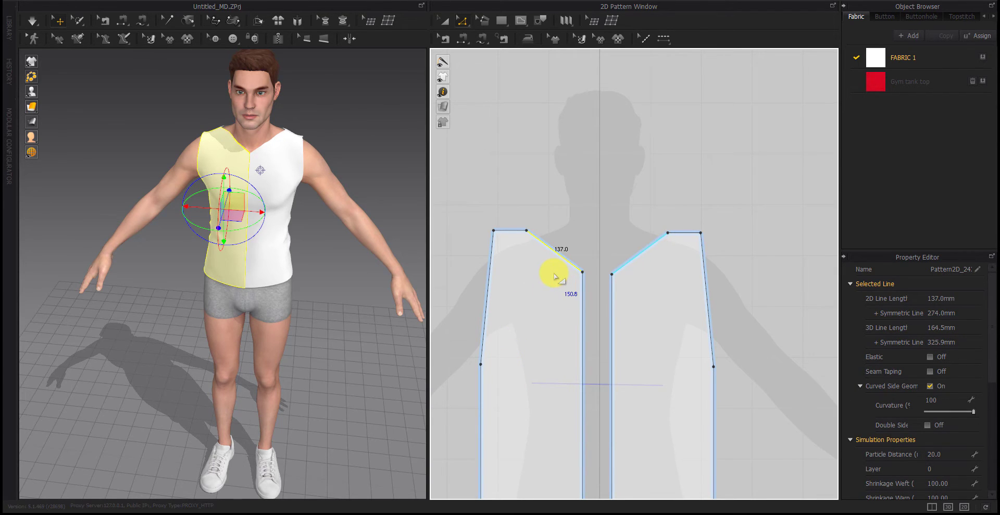
pyautogui.moveTo(557, 254); pyautogui.dragTo(546, 265)
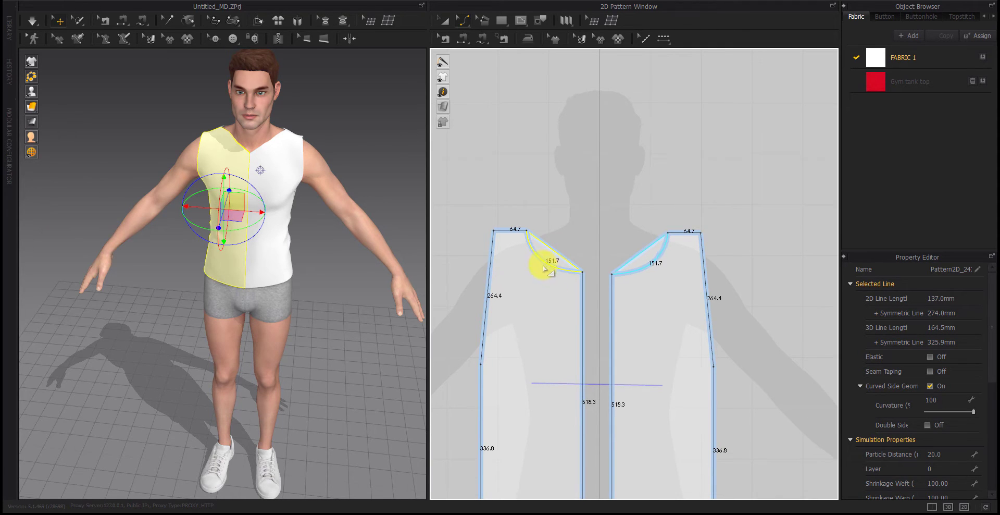
pyautogui.moveTo(544, 268); pyautogui.dragTo(543, 269)
# Simulate the top with the reshaped front neckline and inspect it on the avatar from the front and side.
pyautogui.press('space')
pyautogui.moveTo(318, 258); pyautogui.dragTo(222, 239, button='right')
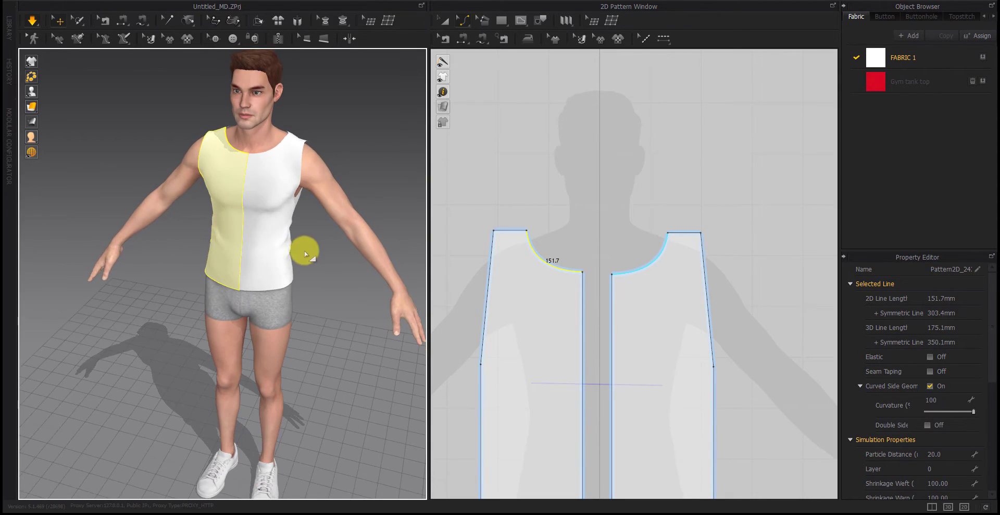
pyautogui.moveTo(305, 254); pyautogui.dragTo(344, 260, button='right')
pyautogui.scroll(-3, 610, 320)
pyautogui.moveTo(610, 341); pyautogui.dragTo(614, 295, button='middle')
pyautogui.moveTo(342, 338); pyautogui.dragTo(214, 271, button='right')
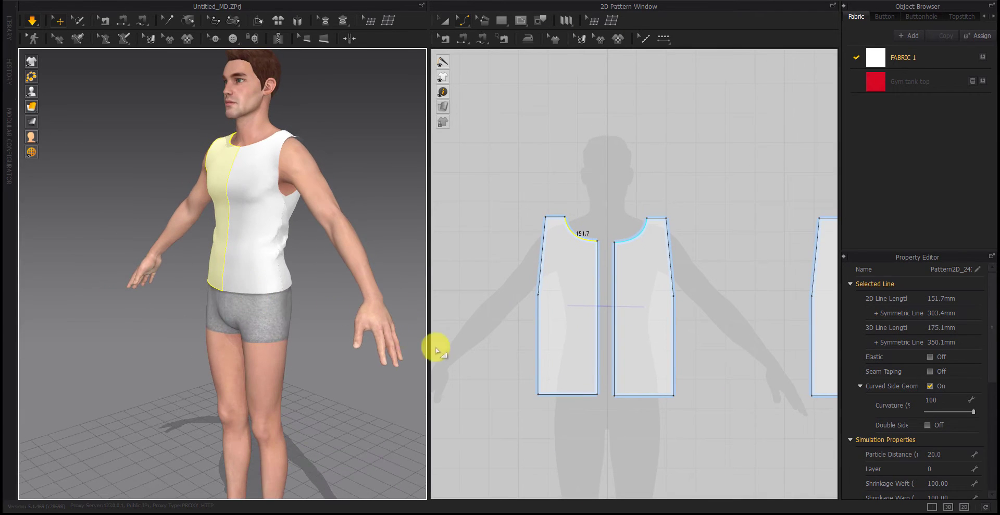
pyautogui.click(475, 320)
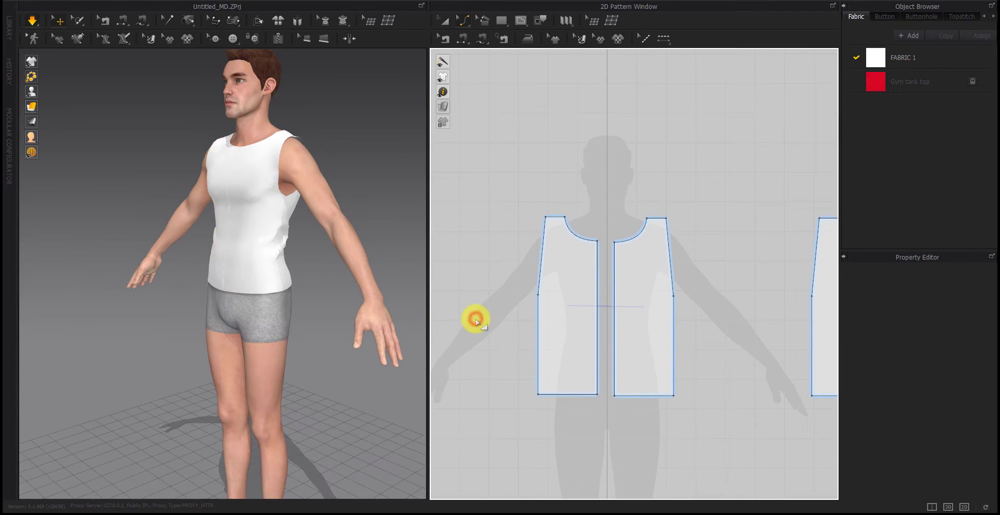
pyautogui.click(539, 295)
pyautogui.moveTo(539, 314); pyautogui.dragTo(538, 329)
pyautogui.press('space')
pyautogui.press('space')
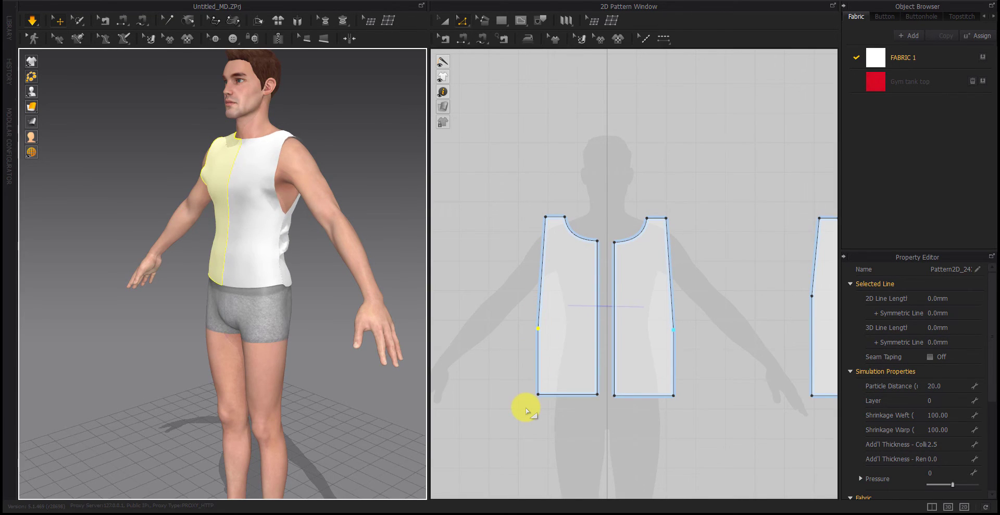
pyautogui.hotkey('ctrl', 'z')
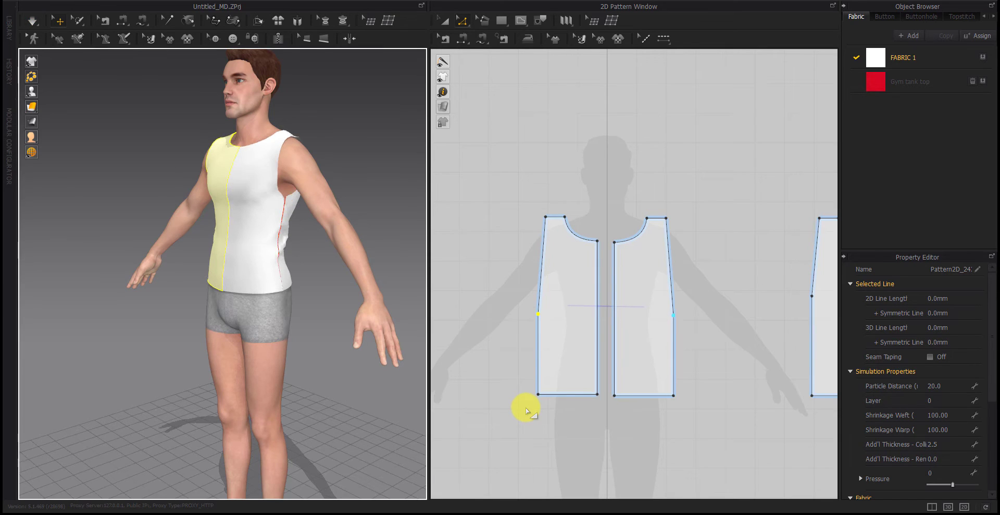
pyautogui.press('space')
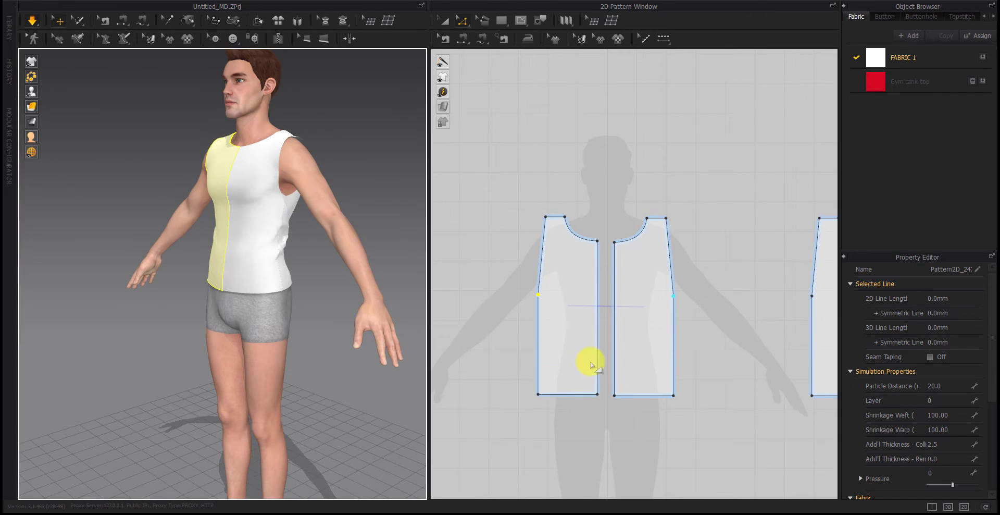
# Enlarge the armholes by lowering the front and back underarm points together by about 98.7 mm, plus a further small amount.
pyautogui.click(811, 295)
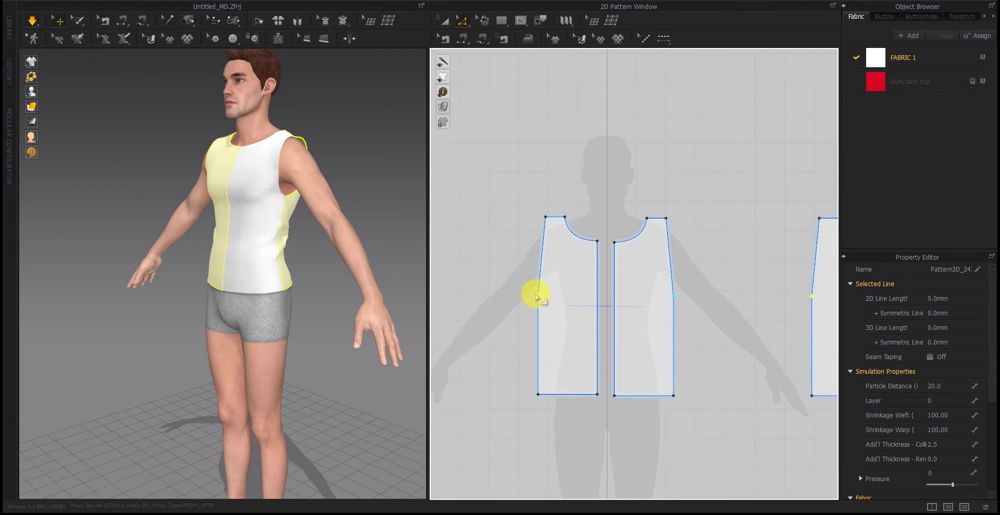
pyautogui.moveTo(538, 301); pyautogui.dragTo(542, 325)
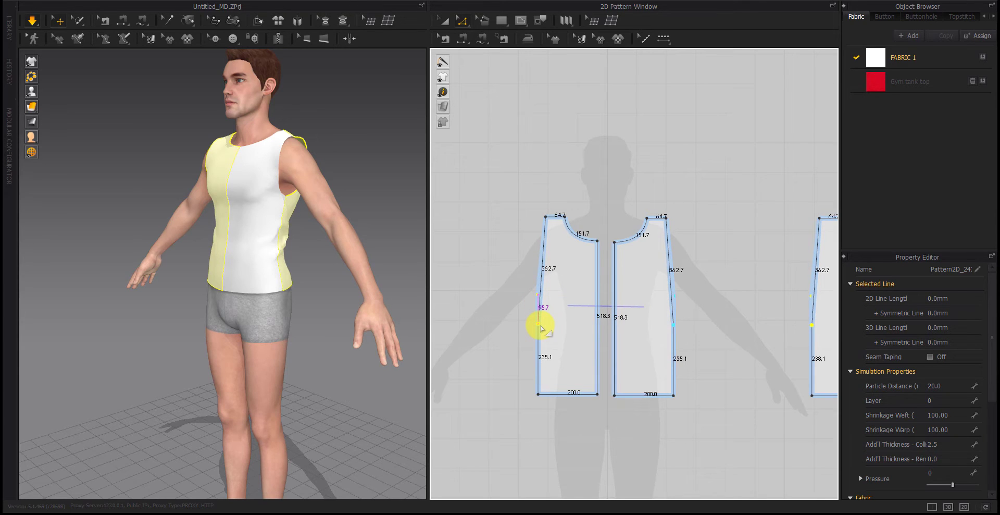
pyautogui.click(483, 216)
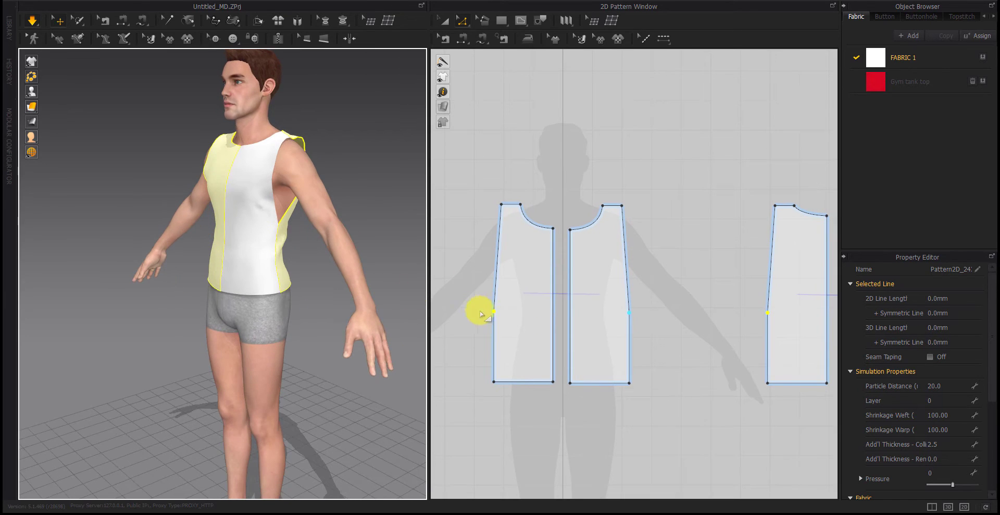
pyautogui.moveTo(494, 312); pyautogui.dragTo(492, 322)
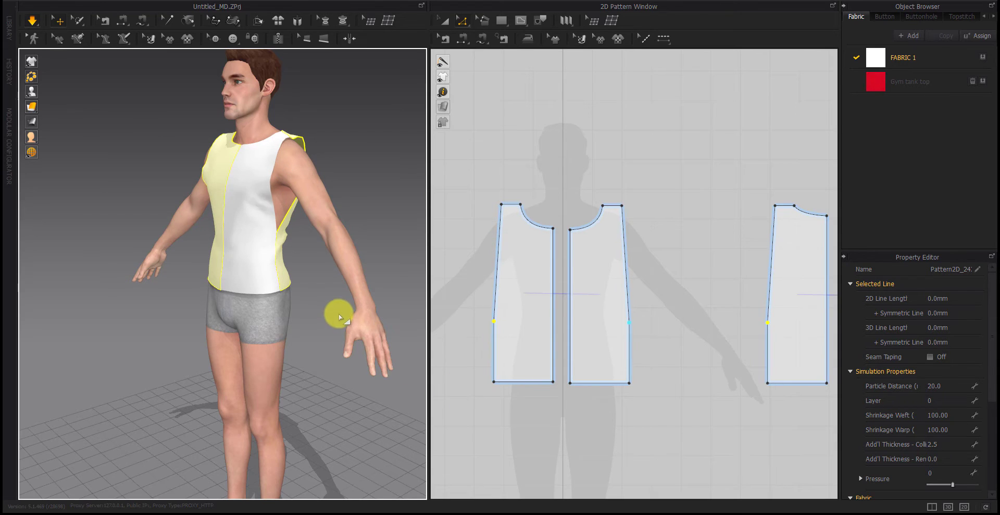
pyautogui.moveTo(340, 316); pyautogui.dragTo(327, 274, button='right')
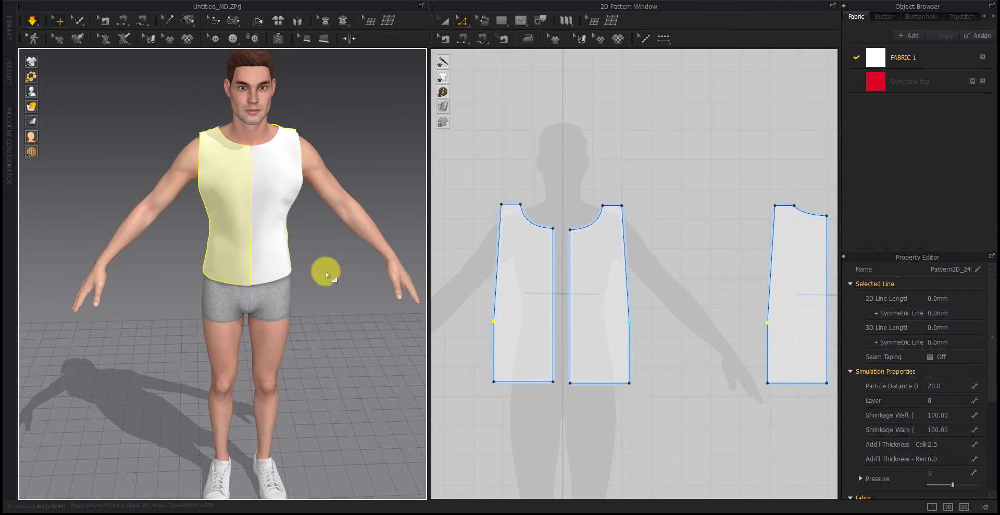
# Slope the shoulders by lowering the outer shoulder points of the front and back pieces together, and simulate the result.
pyautogui.moveTo(501, 203); pyautogui.dragTo(500, 210)
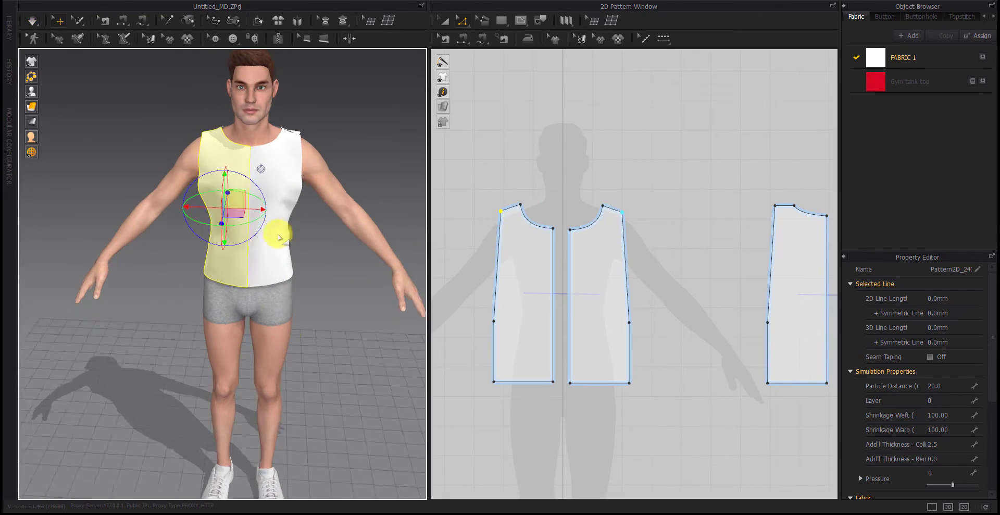
pyautogui.moveTo(278, 235); pyautogui.dragTo(259, 236, button='right')
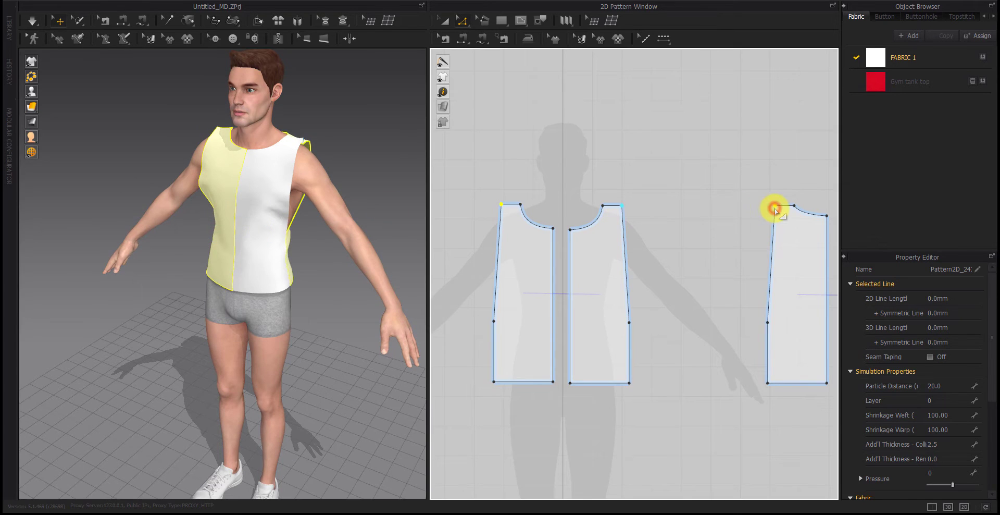
pyautogui.moveTo(775, 208); pyautogui.dragTo(775, 214)
pyautogui.press('space')
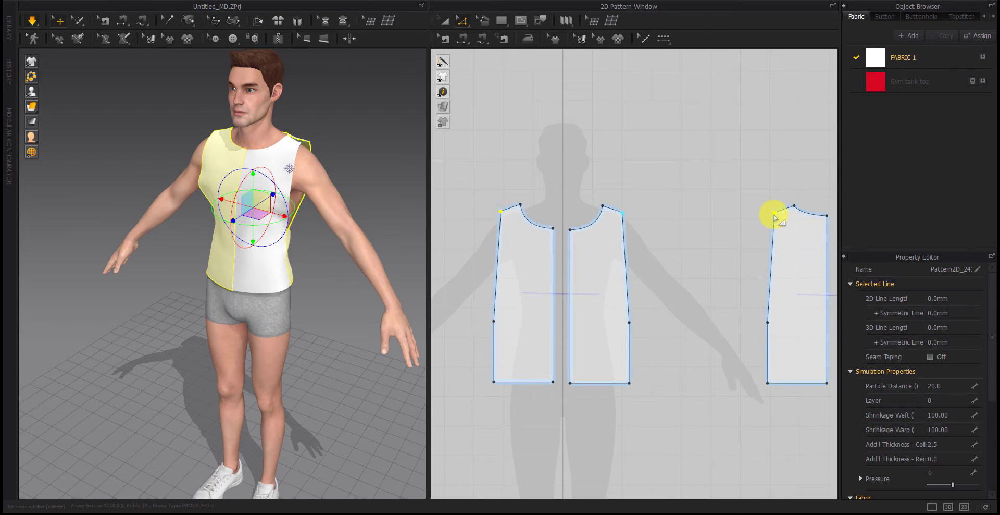
pyautogui.press('2')
pyautogui.moveTo(330, 246); pyautogui.dragTo(279, 248, button='right')
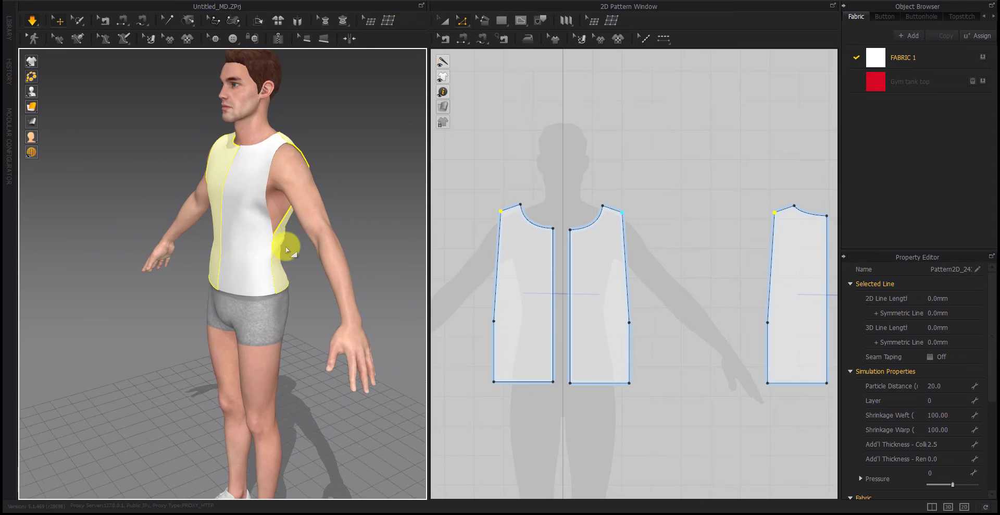
# Select all four pattern pieces and widen them together in two small stretches, checking the simulated fit after each.
pyautogui.scroll(-3, 620, 267)
pyautogui.moveTo(732, 188); pyautogui.dragTo(551, 321)
pyautogui.doubleClick(594, 271)
pyautogui.moveTo(479, 283); pyautogui.dragTo(508, 280, button='middle')
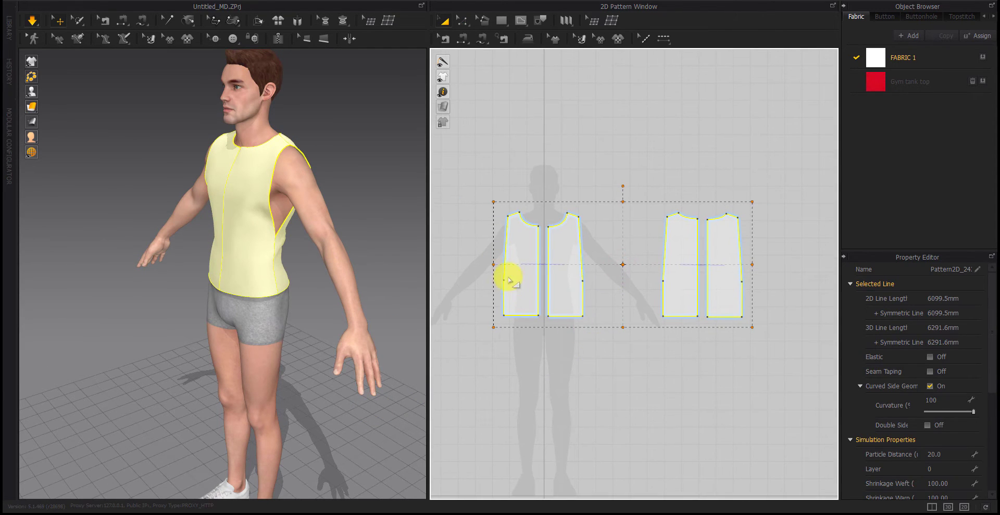
pyautogui.moveTo(492, 267); pyautogui.dragTo(484, 263)
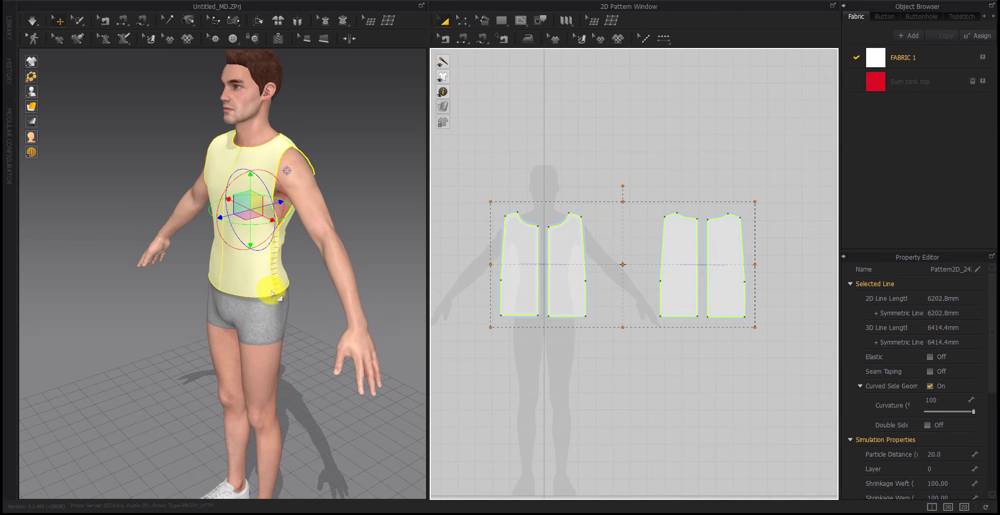
pyautogui.moveTo(272, 291); pyautogui.dragTo(308, 305, button='right')
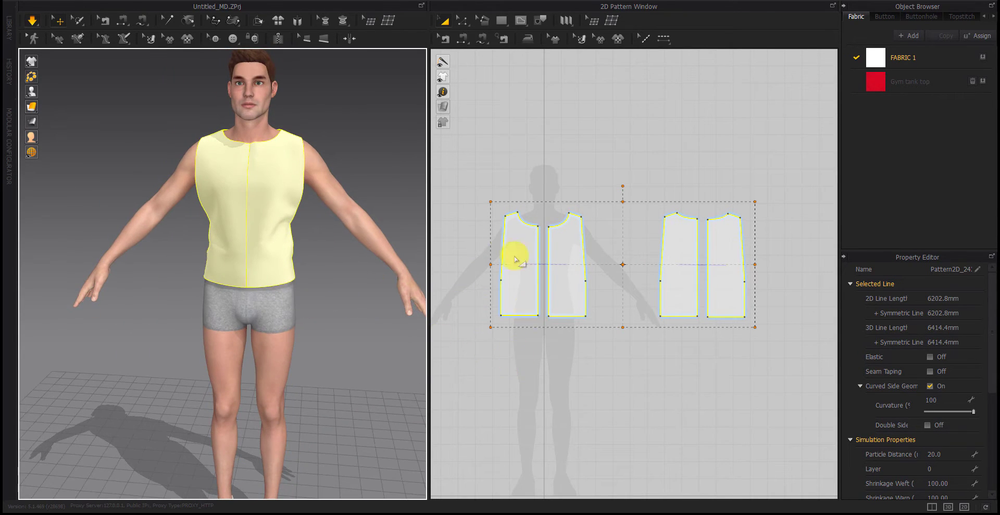
pyautogui.moveTo(492, 268); pyautogui.dragTo(487, 263)
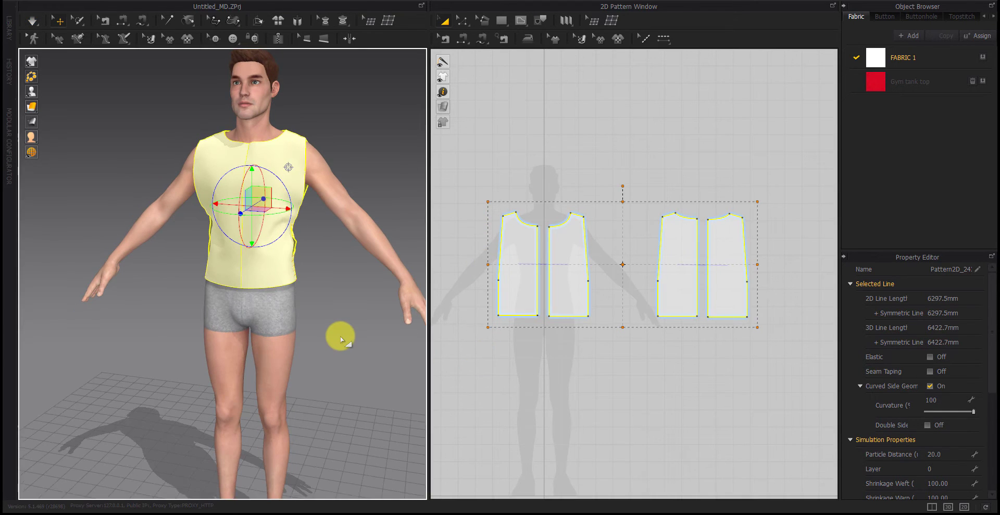
pyautogui.moveTo(339, 334)
pyautogui.mouseDown(button='right')
pyautogui.moveTo(257, 334)
pyautogui.moveTo(219, 301)
pyautogui.mouseUp(button='right')
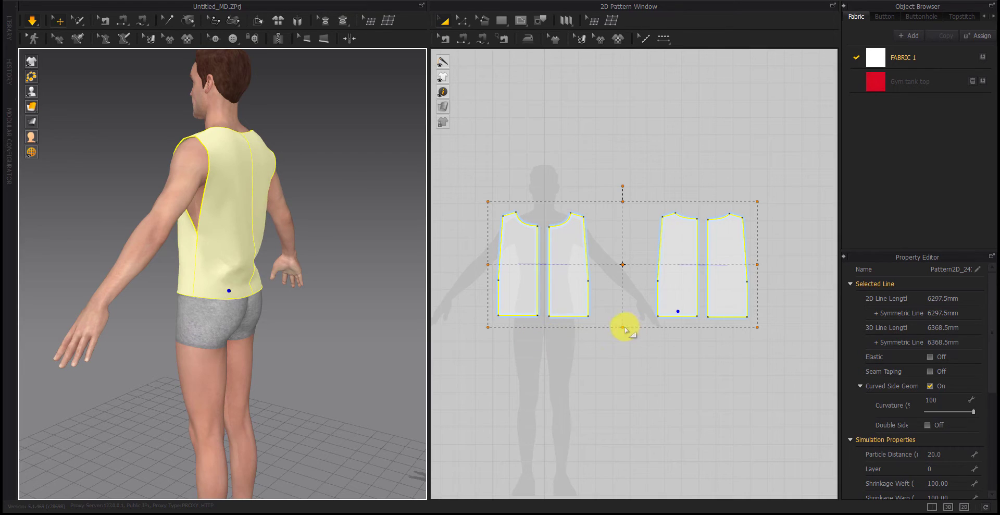
pyautogui.click(612, 355)
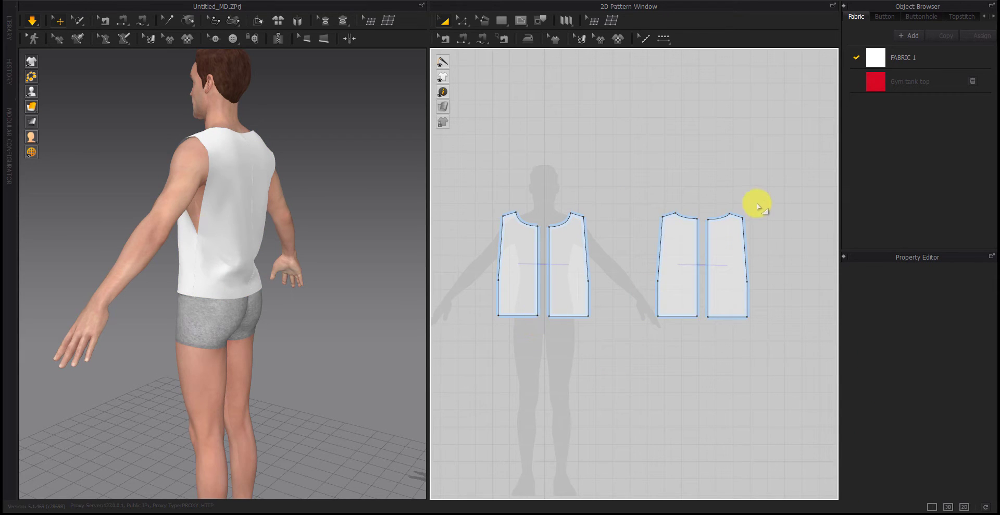
# Stretch all four pattern pieces vertically to lengthen the top, and pull the simulated fabric down over the avatar's hips.
pyautogui.moveTo(755, 198); pyautogui.dragTo(581, 304)
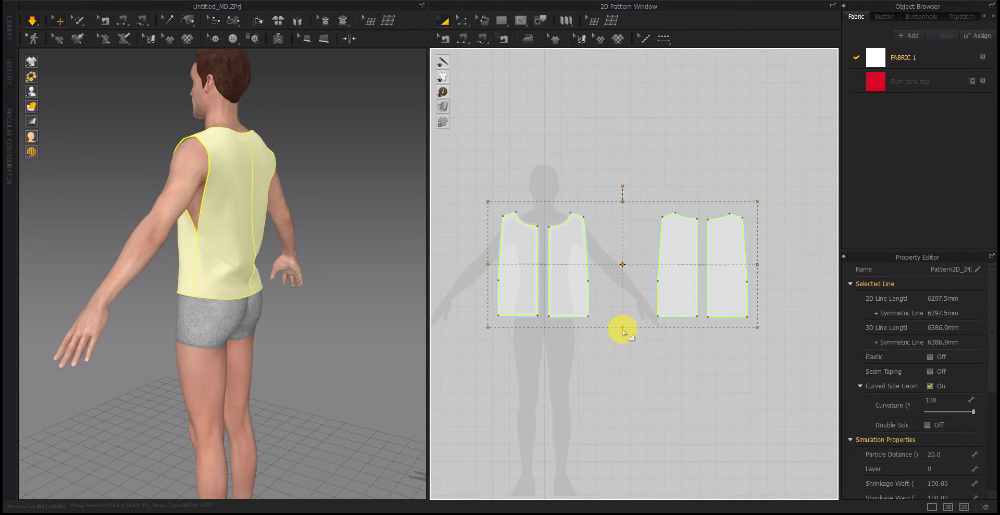
pyautogui.moveTo(623, 334); pyautogui.dragTo(625, 350)
pyautogui.moveTo(271, 209); pyautogui.dragTo(197, 349, button='right')
pyautogui.moveTo(196, 323); pyautogui.dragTo(194, 395)
pyautogui.moveTo(195, 395); pyautogui.dragTo(221, 379, button='right')
pyautogui.moveTo(99, 339); pyautogui.dragTo(91, 385)
pyautogui.moveTo(208, 398); pyautogui.dragTo(225, 336, button='right')
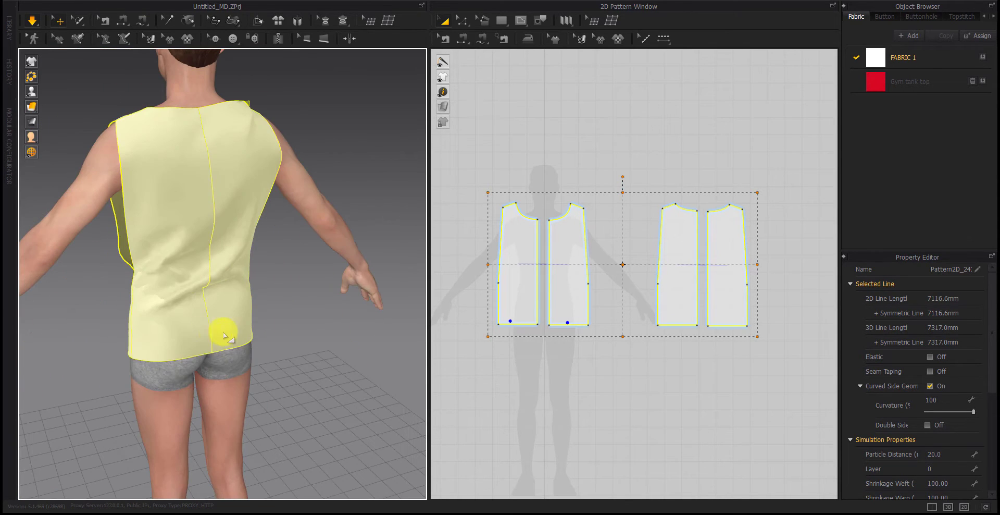
# Try to straighten the draped top by pulling its simulated fabric at the back hem and around the shoulder.
pyautogui.moveTo(225, 336); pyautogui.dragTo(257, 394)
pyautogui.moveTo(245, 201); pyautogui.dragTo(247, 199)
pyautogui.moveTo(247, 200); pyautogui.dragTo(286, 123, button='right')
pyautogui.moveTo(286, 123)
pyautogui.mouseDown()
pyautogui.moveTo(295, 98)
pyautogui.moveTo(300, 132)
pyautogui.mouseUp()
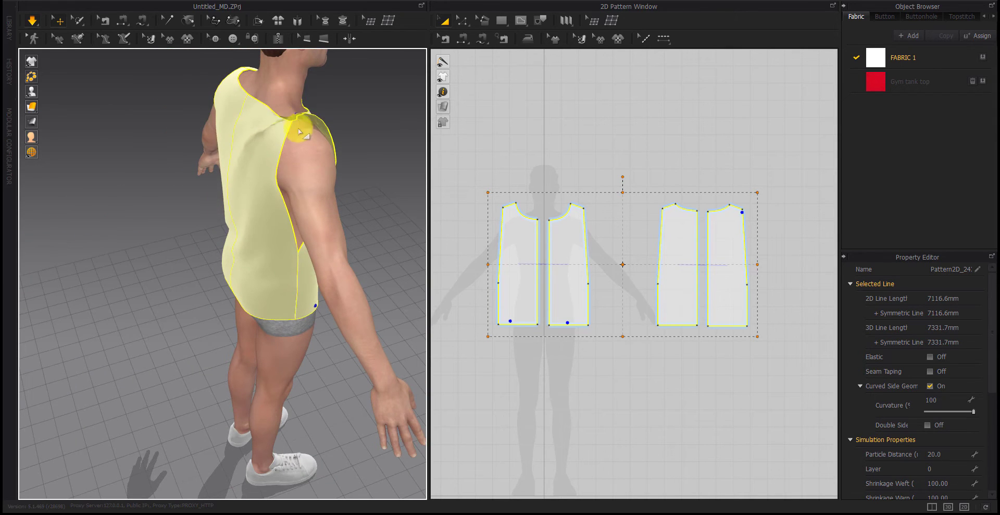
pyautogui.moveTo(299, 132); pyautogui.dragTo(285, 151, button='right')
pyautogui.moveTo(303, 126); pyautogui.dragTo(290, 69)
pyautogui.moveTo(291, 69); pyautogui.dragTo(298, 137, button='right')
pyautogui.moveTo(298, 136)
pyautogui.mouseDown()
pyautogui.moveTo(292, 67)
pyautogui.moveTo(296, 148)
pyautogui.mouseUp()
pyautogui.moveTo(294, 135); pyautogui.dragTo(326, 168, button='right')
# Rearrange all four pattern pieces flat around the avatar and simulate the top again from that arrangement.
pyautogui.rightClick(263, 153)
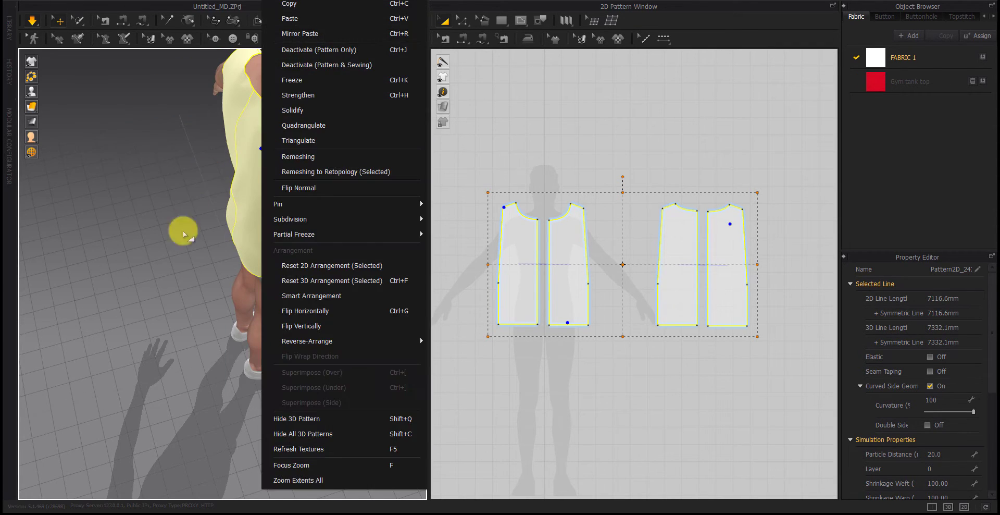
pyautogui.click(287, 295)
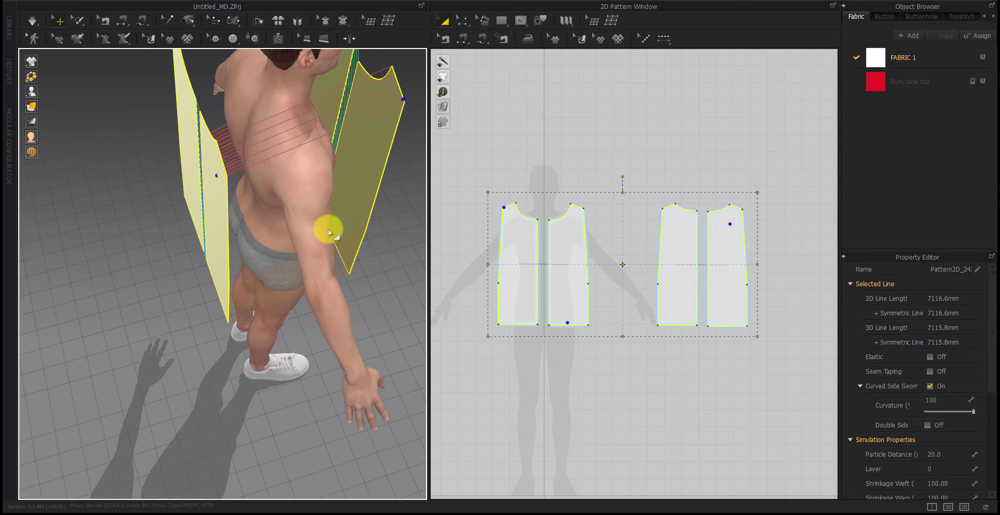
pyautogui.scroll(3, 237, 196)
pyautogui.press('space')
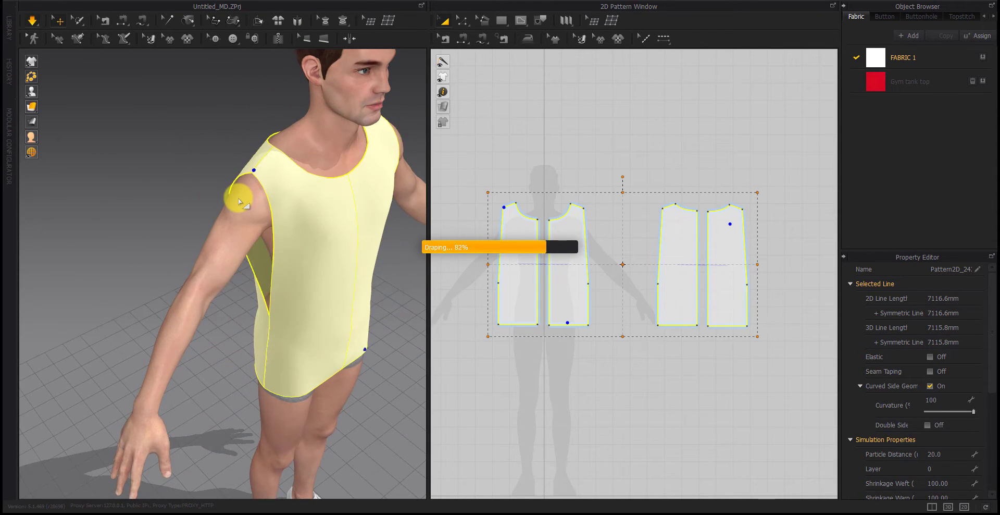
# Pull the simulated front shoulder fabric in toward the neck, and inspect the drape from the back.
pyautogui.moveTo(264, 207); pyautogui.dragTo(234, 159, button='right')
pyautogui.moveTo(251, 136); pyautogui.dragTo(278, 126)
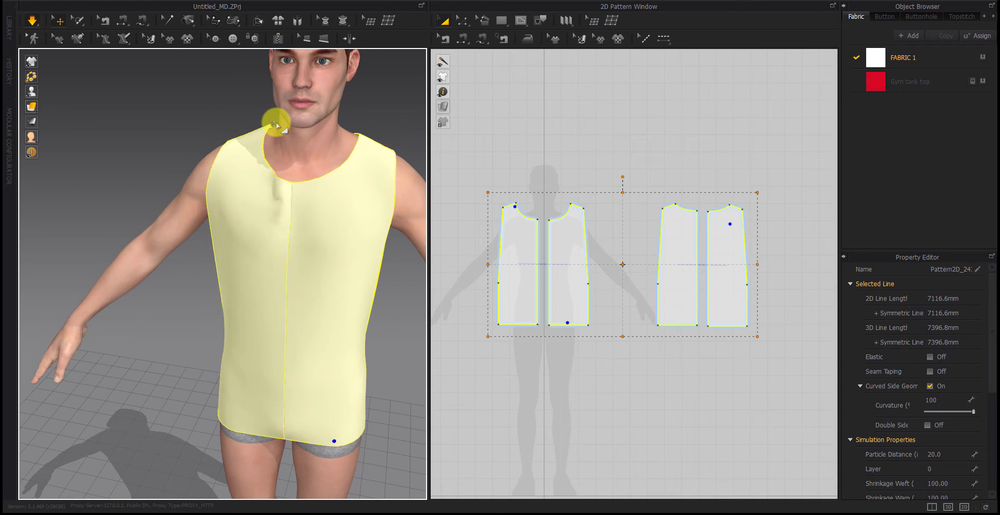
pyautogui.click(154, 185)
pyautogui.moveTo(154, 185); pyautogui.dragTo(291, 184, button='right')
pyautogui.scroll(-2, 302, 229)
pyautogui.moveTo(275, 253); pyautogui.dragTo(366, 248, button='right')
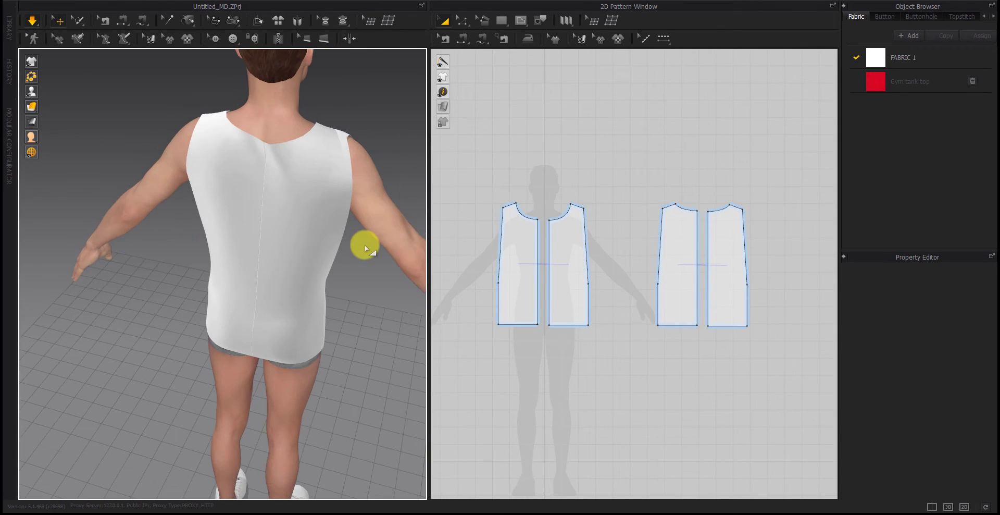
# Tighten the neckline by moving the back centre neck points and, by about 15 mm, the front ones outward from the centre line.
pyautogui.click(711, 192)
pyautogui.press('z')
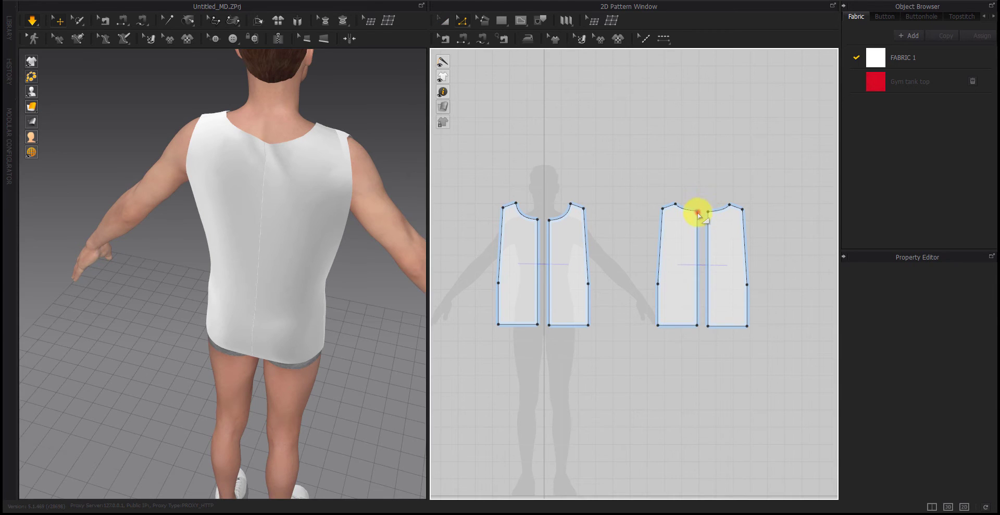
pyautogui.click(698, 213)
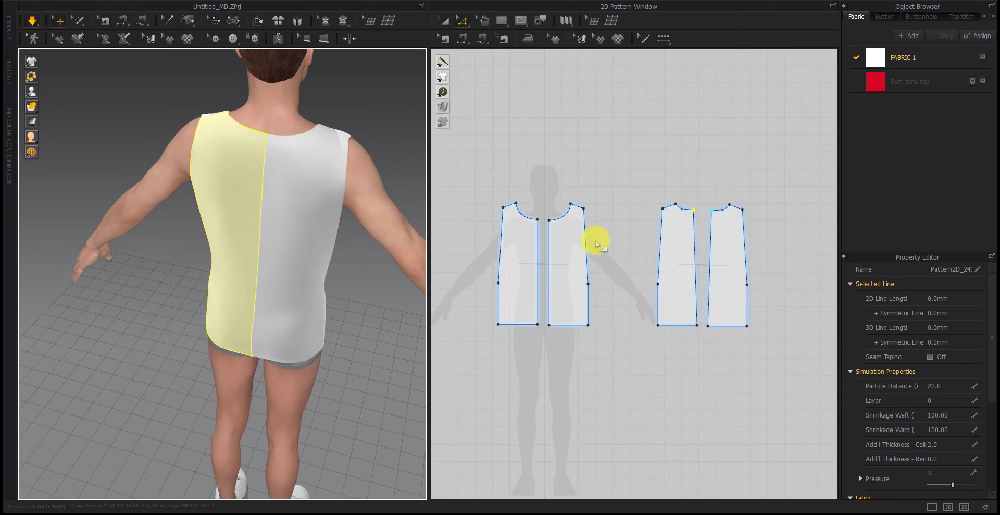
pyautogui.moveTo(395, 243); pyautogui.dragTo(255, 245, button='right')
pyautogui.press('2')
pyautogui.scroll(6, 539, 219)
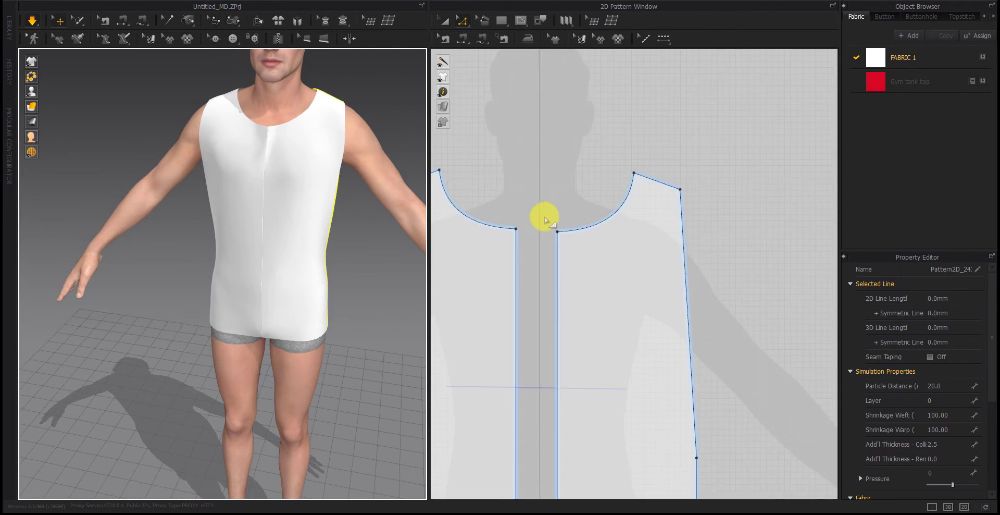
pyautogui.moveTo(533, 227); pyautogui.dragTo(524, 228)
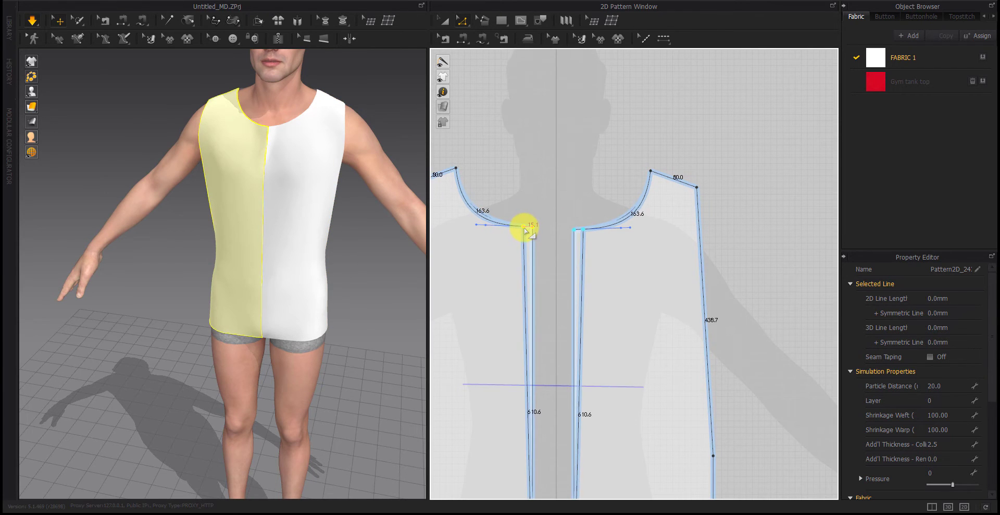
# Widen the front pieces by shifting their lower side edges outward, giving each piece a hem of about 265 mm.
pyautogui.moveTo(415, 231); pyautogui.dragTo(396, 218, button='right')
pyautogui.scroll(-5, 641, 274)
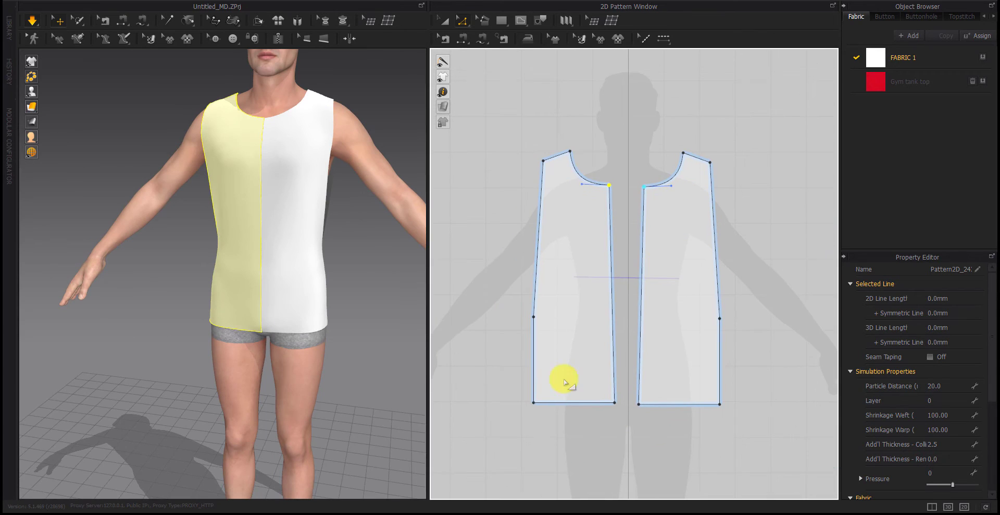
pyautogui.moveTo(534, 403); pyautogui.dragTo(528, 402)
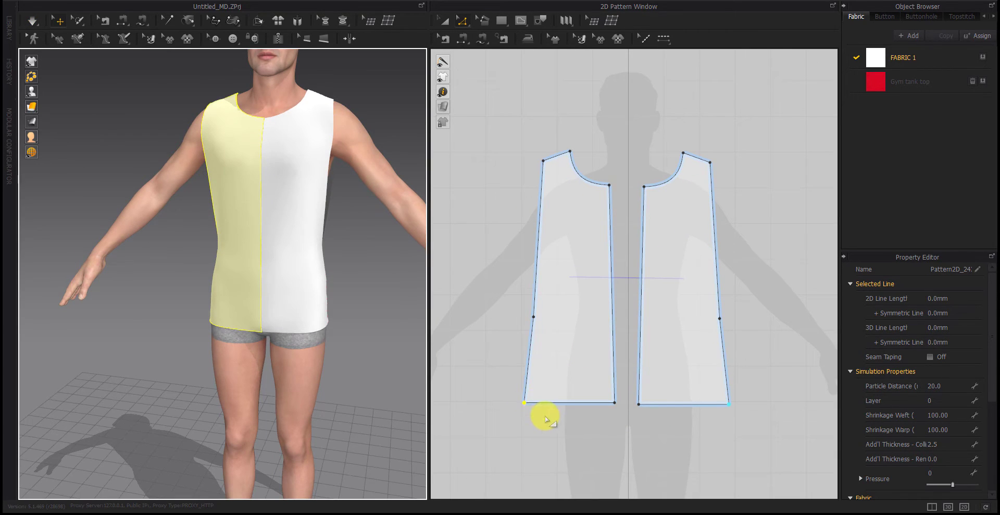
pyautogui.moveTo(532, 362); pyautogui.dragTo(519, 382)
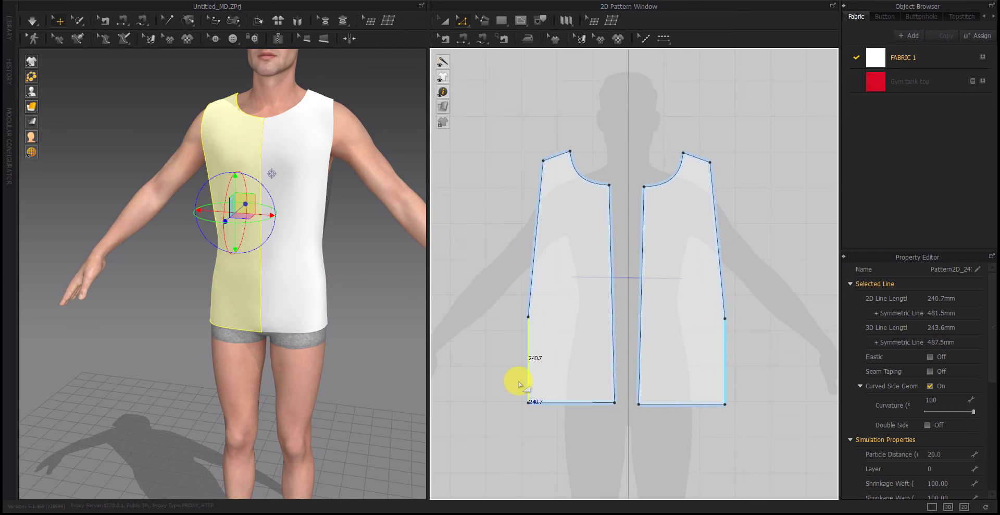
pyautogui.moveTo(527, 349); pyautogui.dragTo(463, 423)
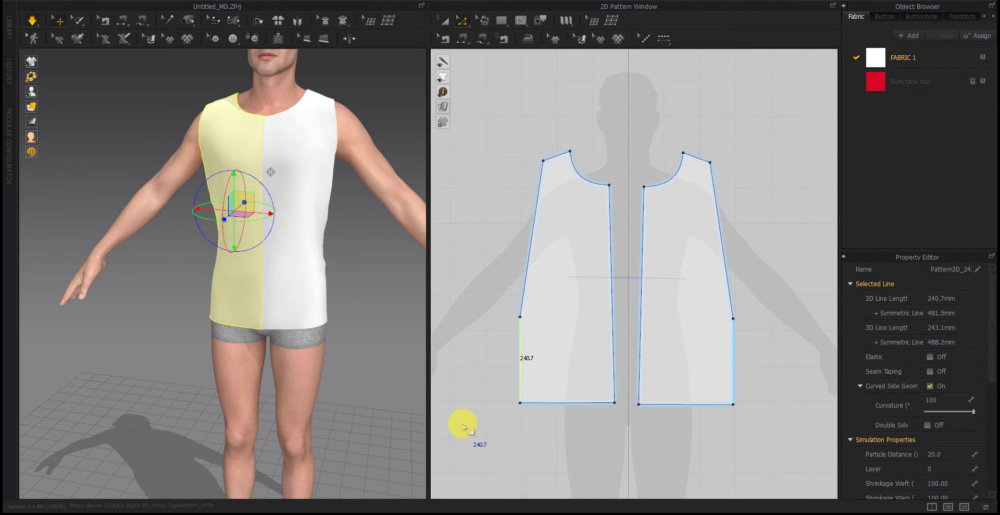
pyautogui.click(494, 340)
# Curve the front armhole edges inward to about 459 mm long and the back armhole edges to about 457 mm.
pyautogui.click(537, 275)
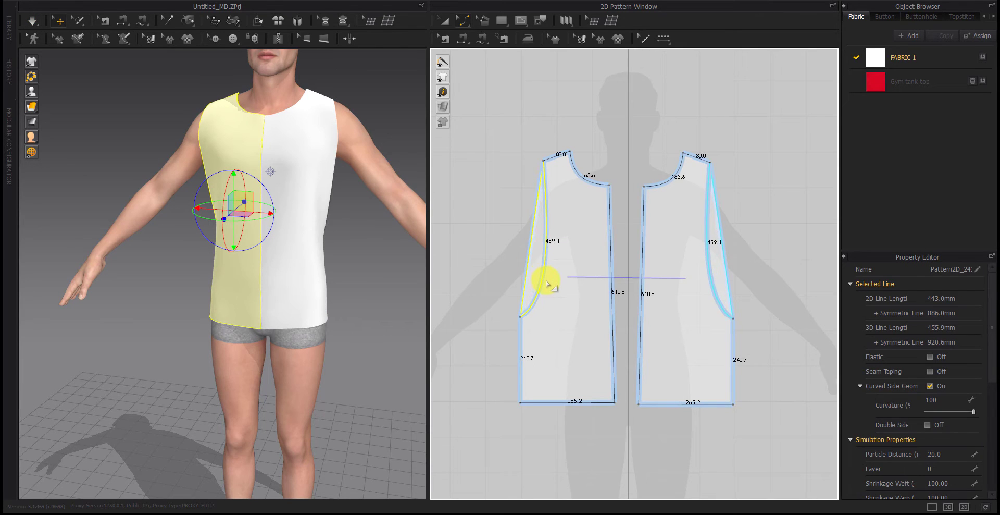
pyautogui.moveTo(549, 285); pyautogui.dragTo(548, 285)
pyautogui.moveTo(390, 303); pyautogui.dragTo(297, 298, button='right')
pyautogui.moveTo(748, 300); pyautogui.dragTo(643, 306, button='middle')
pyautogui.moveTo(751, 280); pyautogui.dragTo(770, 292)
pyautogui.moveTo(744, 333); pyautogui.dragTo(744, 331)
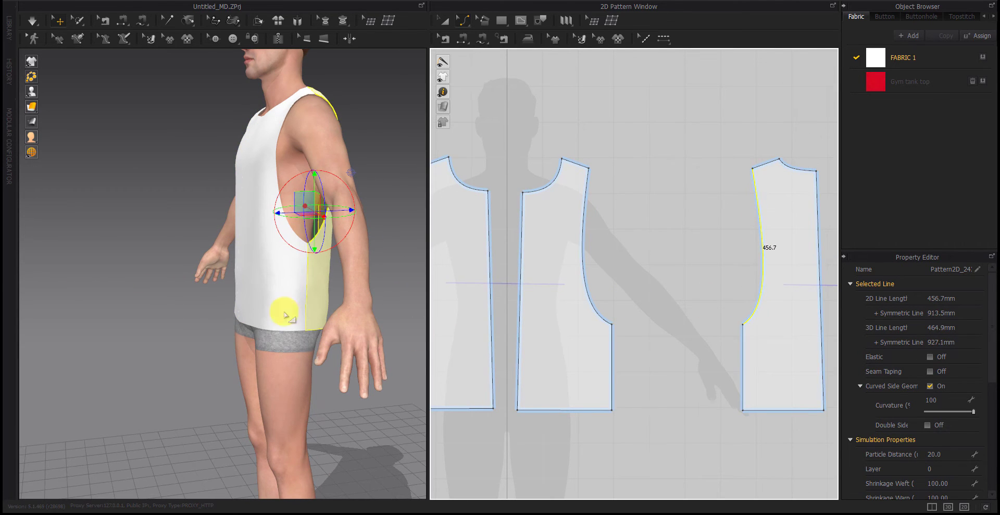
# Settle the simulated top by pulling the fabric of both front halves up toward the chest, and check the fit.
pyautogui.moveTo(286, 308); pyautogui.dragTo(382, 364, button='right')
pyautogui.click(383, 363)
pyautogui.press('2')
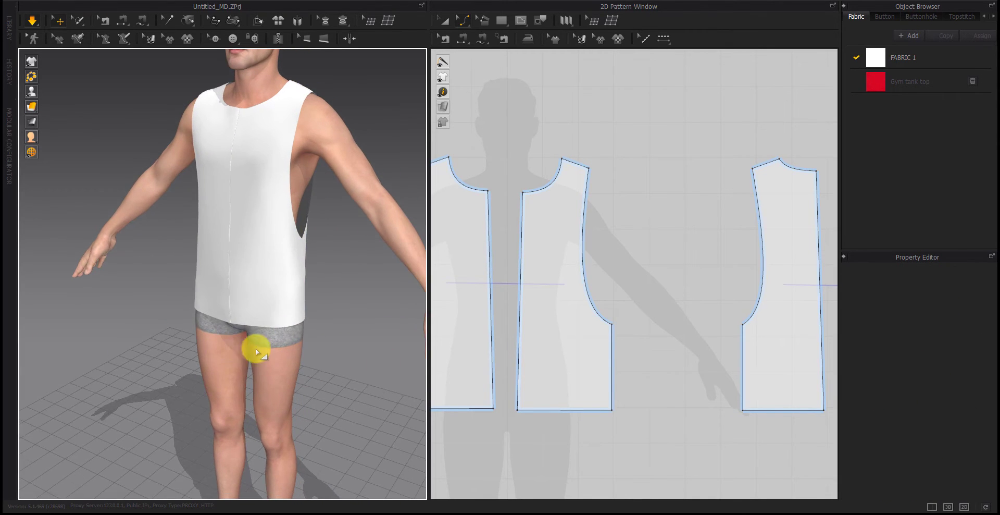
pyautogui.click(256, 275)
pyautogui.moveTo(250, 227); pyautogui.dragTo(268, 126)
pyautogui.moveTo(293, 199); pyautogui.dragTo(241, 249, button='right')
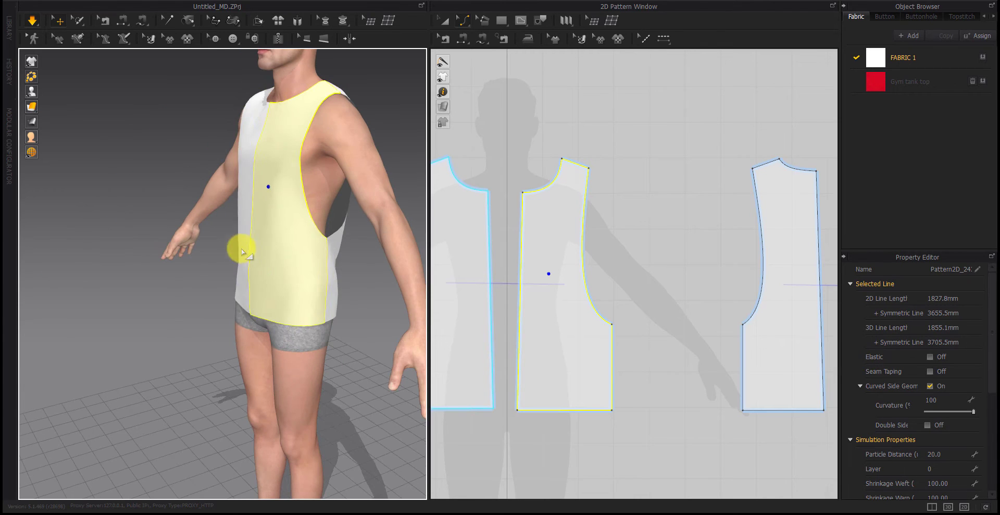
pyautogui.moveTo(241, 244); pyautogui.dragTo(265, 172)
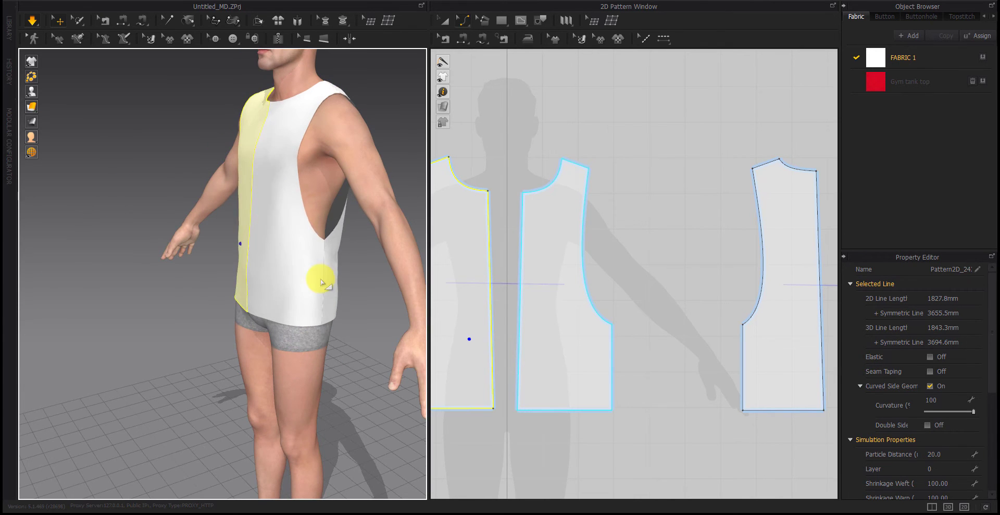
pyautogui.moveTo(320, 276); pyautogui.dragTo(338, 316, button='right')
pyautogui.click(366, 276)
pyautogui.scroll(-2, 317, 283)
pyautogui.moveTo(559, 307); pyautogui.dragTo(626, 290, button='right')
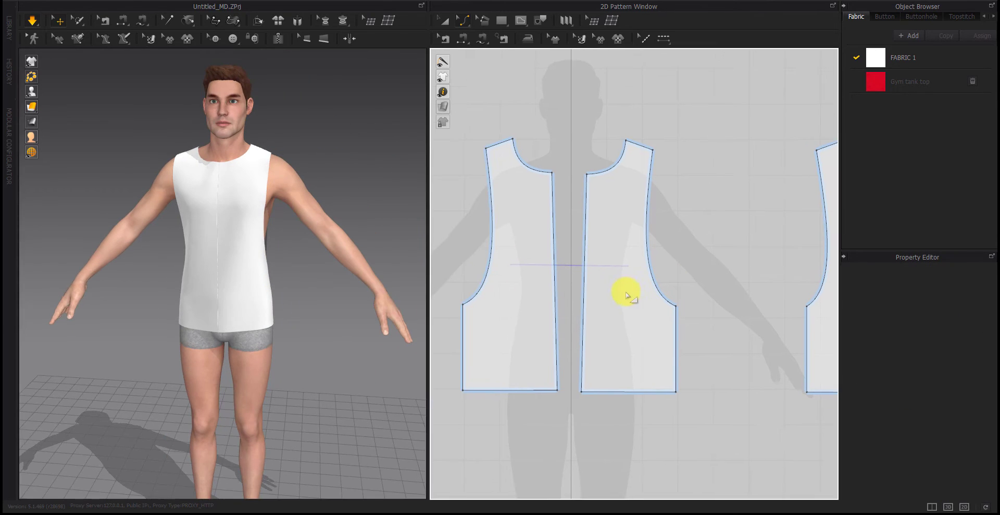
# Narrow the shoulder straps by moving the outer shoulder points of the front and back pieces inward together by about 24 mm, and simulate.
pyautogui.click(273, 155)
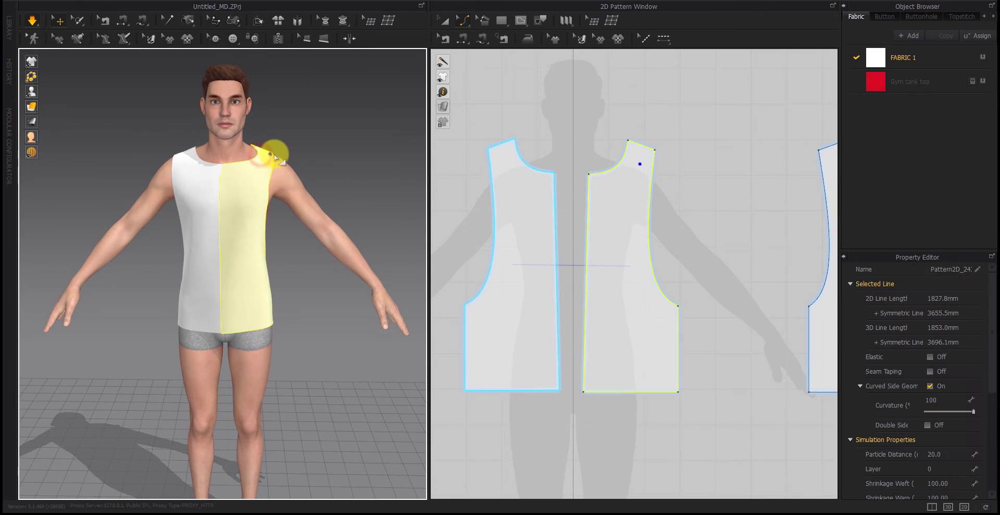
pyautogui.click(575, 139)
pyautogui.click(489, 150)
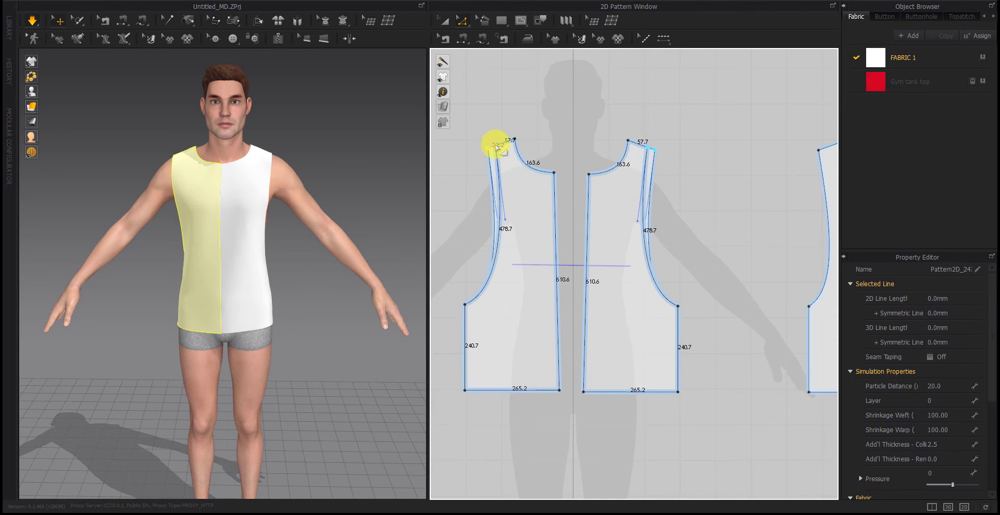
pyautogui.click(818, 150)
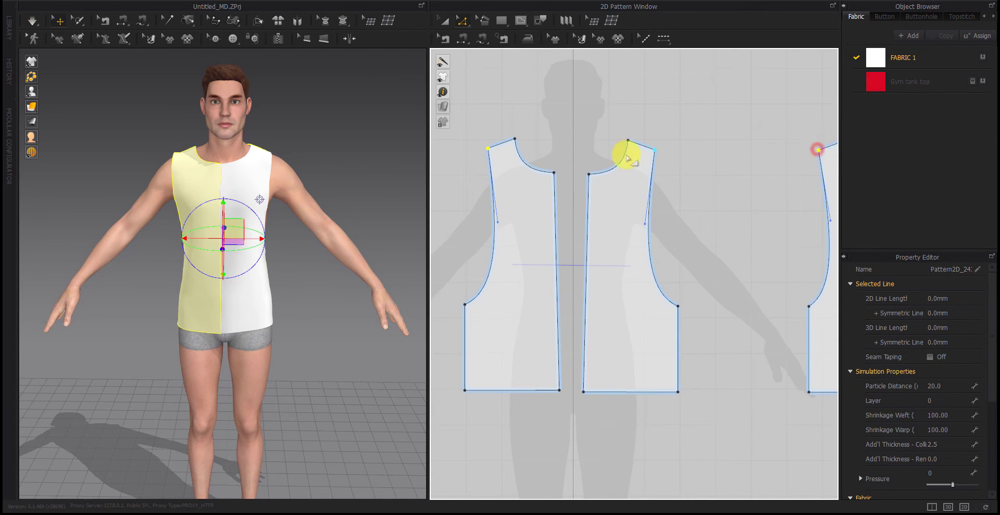
pyautogui.moveTo(487, 152); pyautogui.dragTo(496, 148)
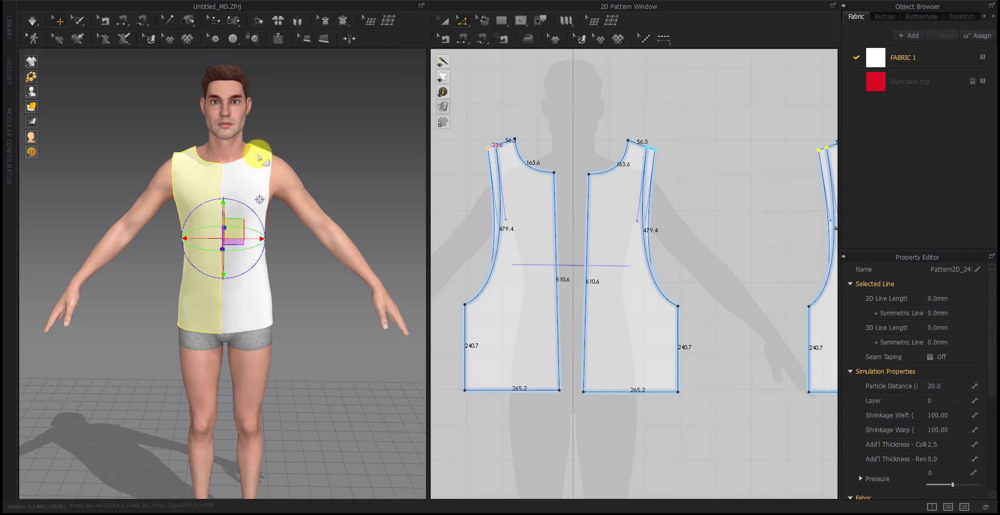
pyautogui.press('space')
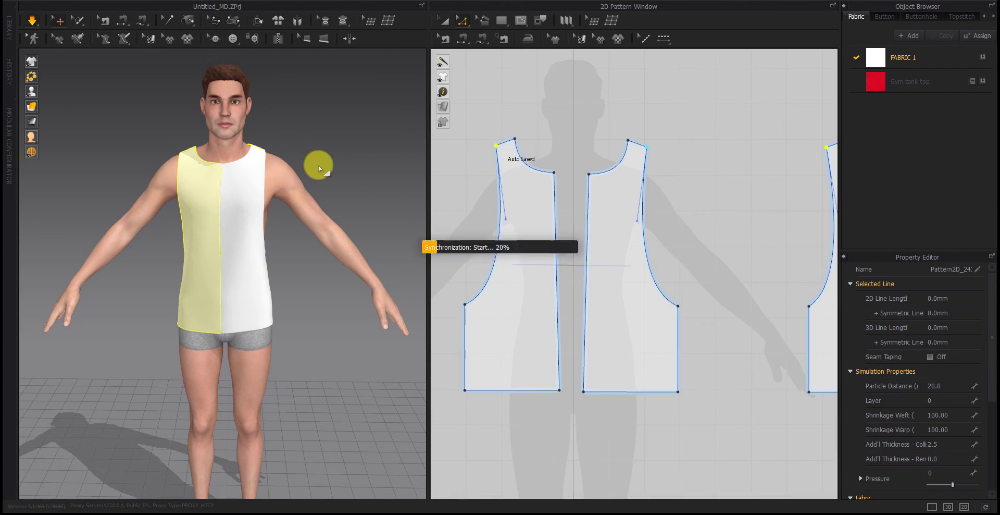
# Pull the simulated fabric at both shoulders, front and back, to even out how the straps sit.
pyautogui.click(277, 154)
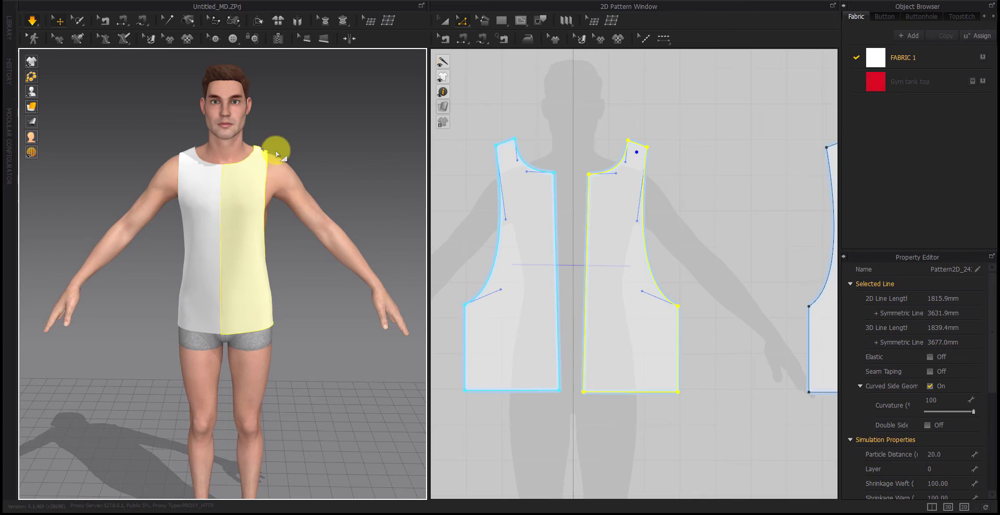
pyautogui.click(194, 151)
pyautogui.moveTo(308, 163); pyautogui.dragTo(107, 173, button='right')
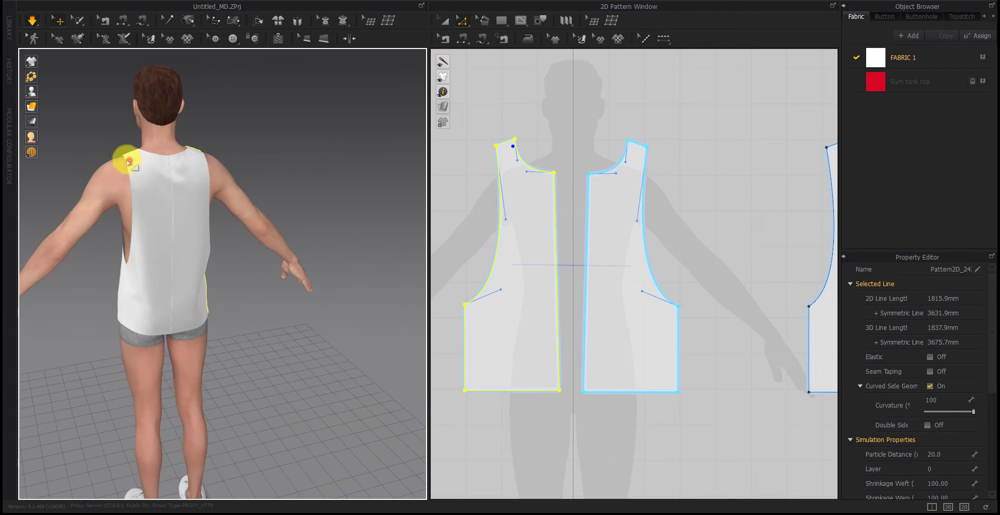
pyautogui.click(128, 163)
pyautogui.click(197, 150)
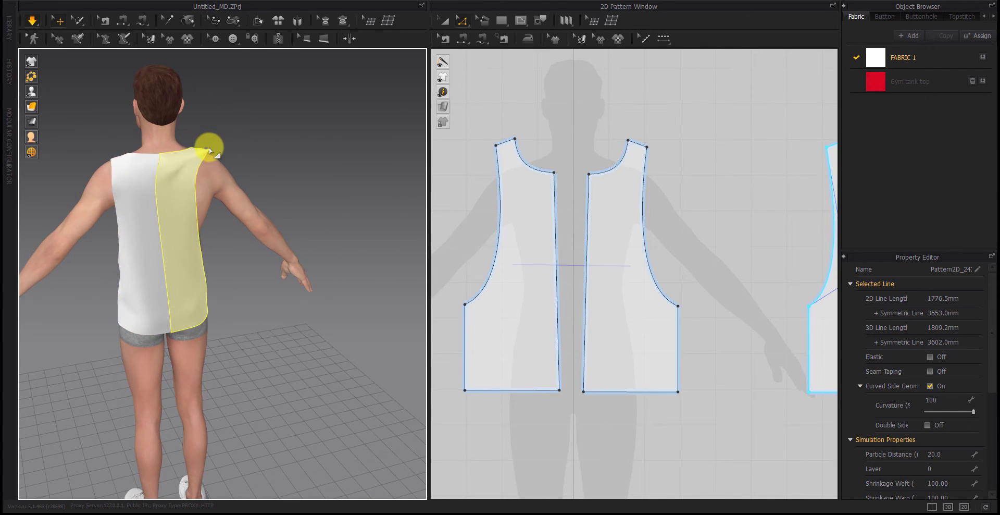
pyautogui.click(124, 155)
pyautogui.click(85, 207)
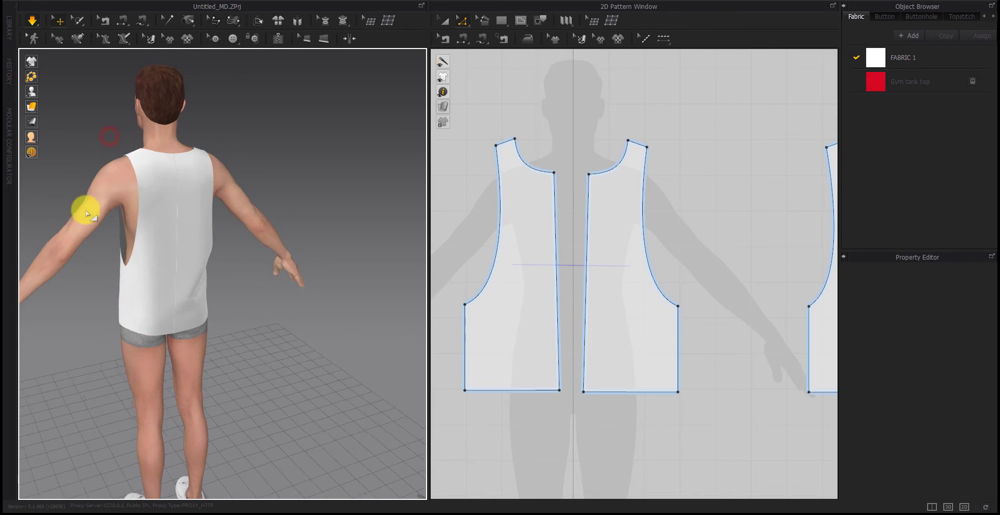
pyautogui.moveTo(85, 207); pyautogui.dragTo(307, 307, button='right')
# Try to move only the front underarm points inward and slightly down, and undo the move.
pyautogui.click(458, 322)
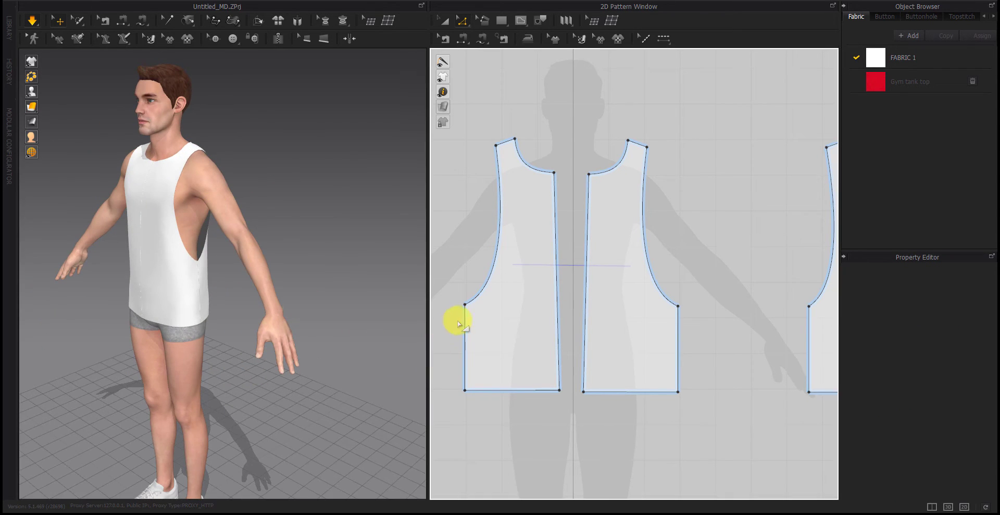
pyautogui.moveTo(467, 308); pyautogui.dragTo(475, 313)
pyautogui.moveTo(292, 317); pyautogui.dragTo(213, 319, button='right')
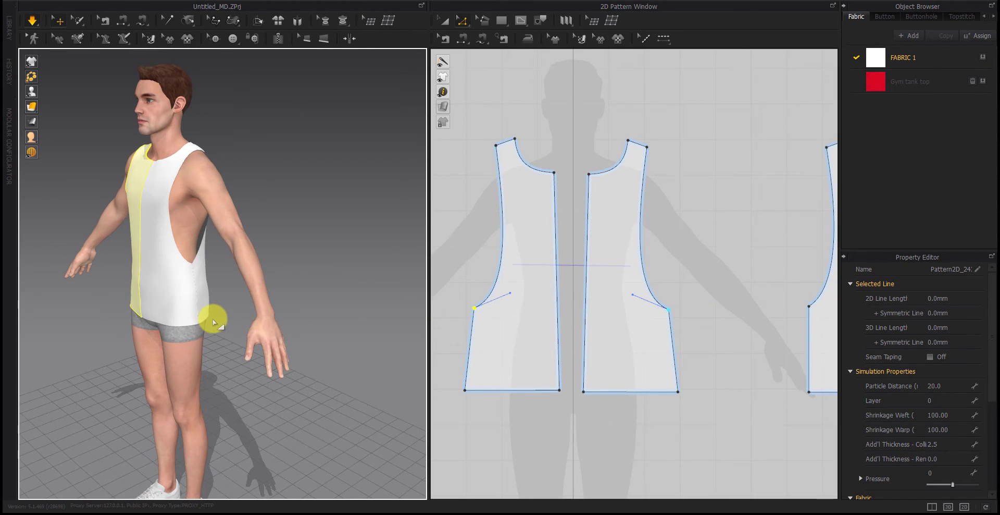
pyautogui.hotkey('ctrl', 'z')
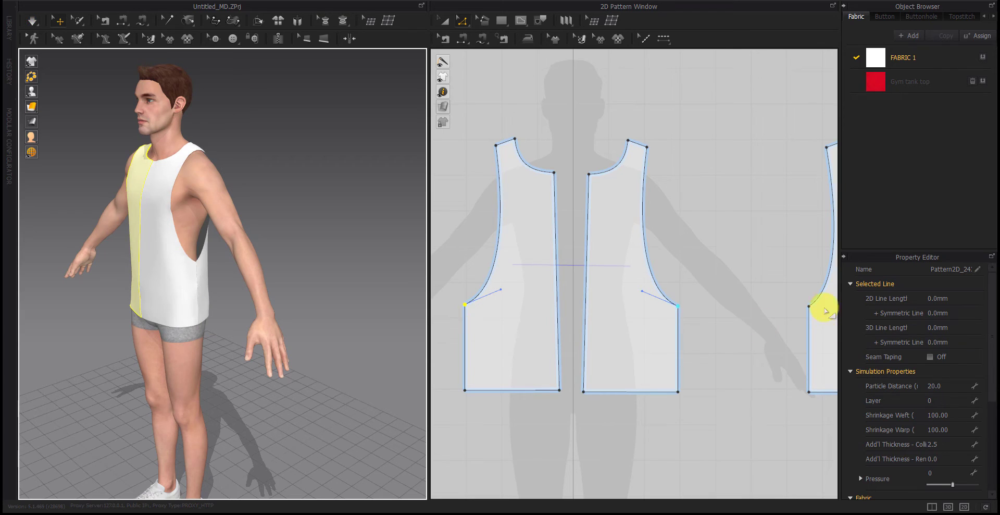
# Move the front and back underarm points inward and down together in two adjustments, simulating to check the armholes.
pyautogui.click(808, 305)
pyautogui.moveTo(465, 305); pyautogui.dragTo(473, 312)
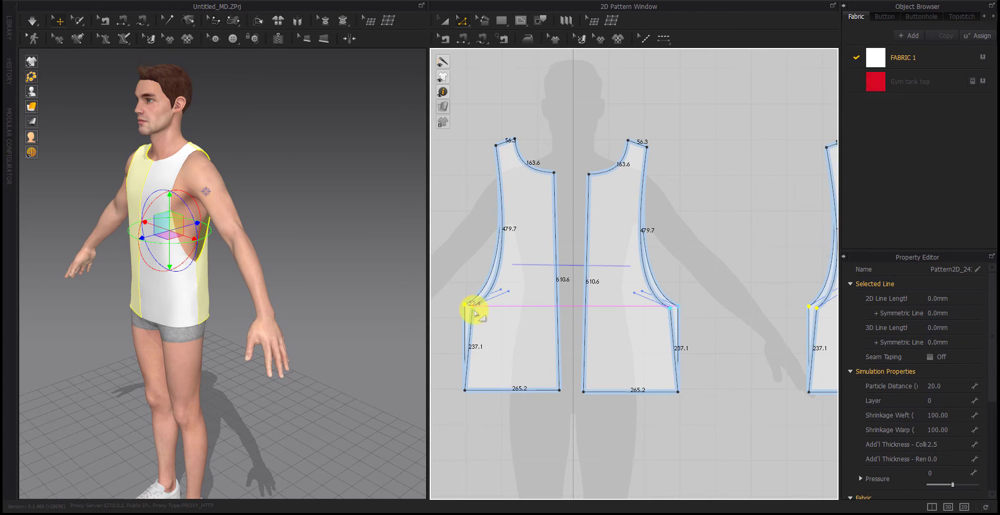
pyautogui.press('space')
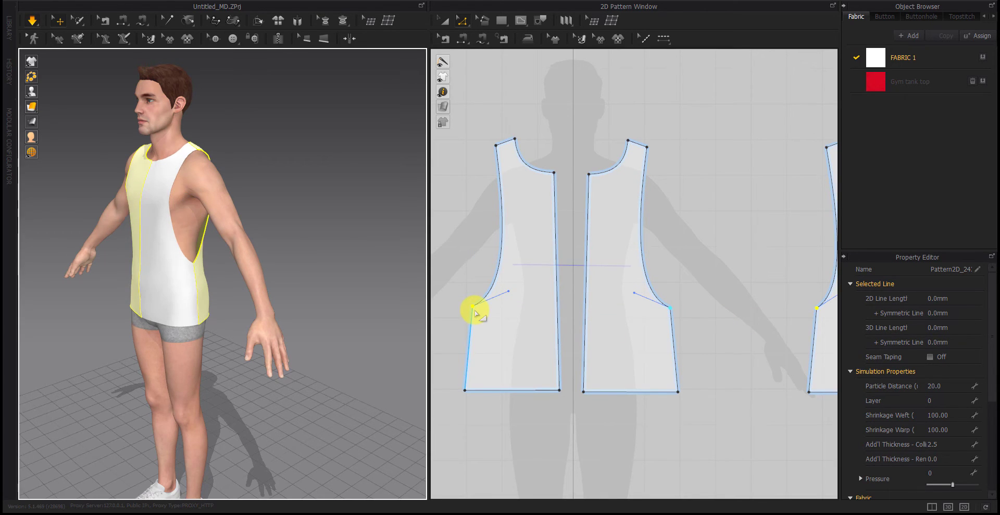
pyautogui.moveTo(473, 307); pyautogui.dragTo(469, 335)
pyautogui.moveTo(346, 335); pyautogui.dragTo(415, 329, button='right')
pyautogui.moveTo(358, 345); pyautogui.dragTo(387, 327)
pyautogui.moveTo(387, 327); pyautogui.dragTo(298, 343, button='right')
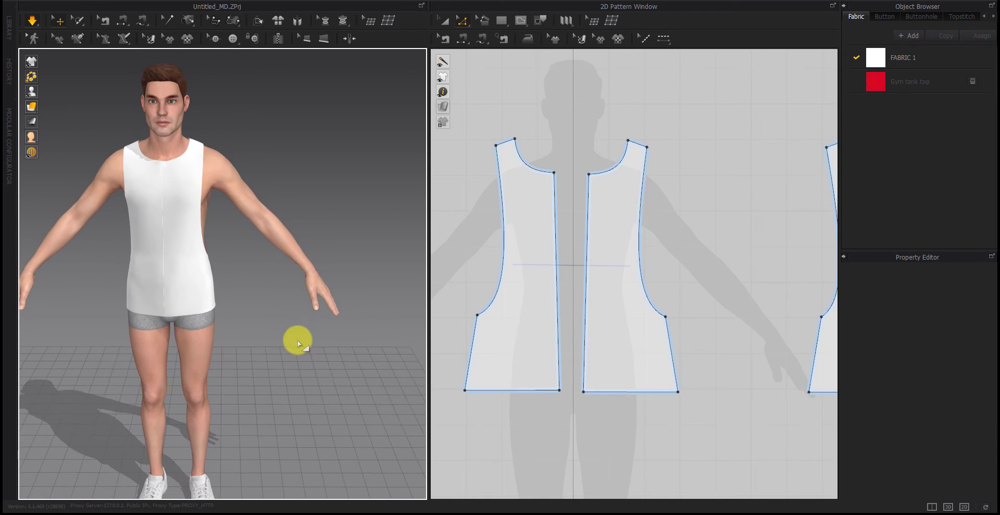
# Lower the center-front neckline point of the front pieces slightly to deepen the neckline.
pyautogui.click(556, 177)
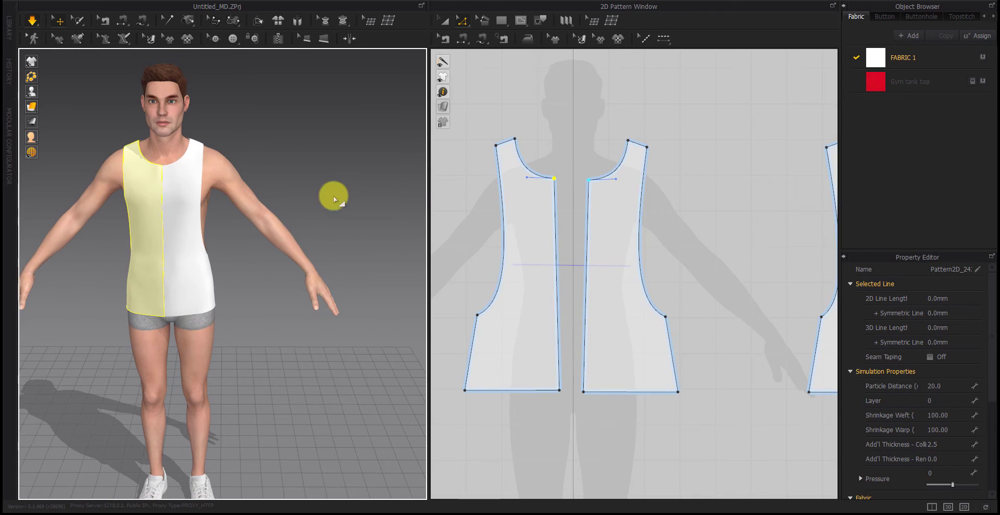
pyautogui.moveTo(330, 194); pyautogui.dragTo(346, 165, button='right')
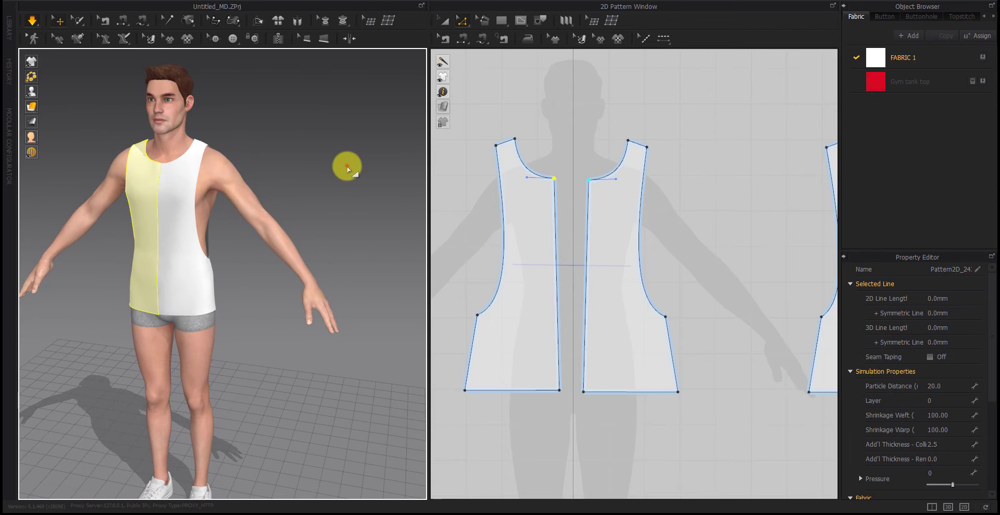
pyautogui.click(347, 166)
# Assign the red Gym tank top fabric to all front and back pattern pieces.
pyautogui.scroll(-3, 678, 167)
pyautogui.moveTo(687, 179); pyautogui.dragTo(604, 183, button='right')
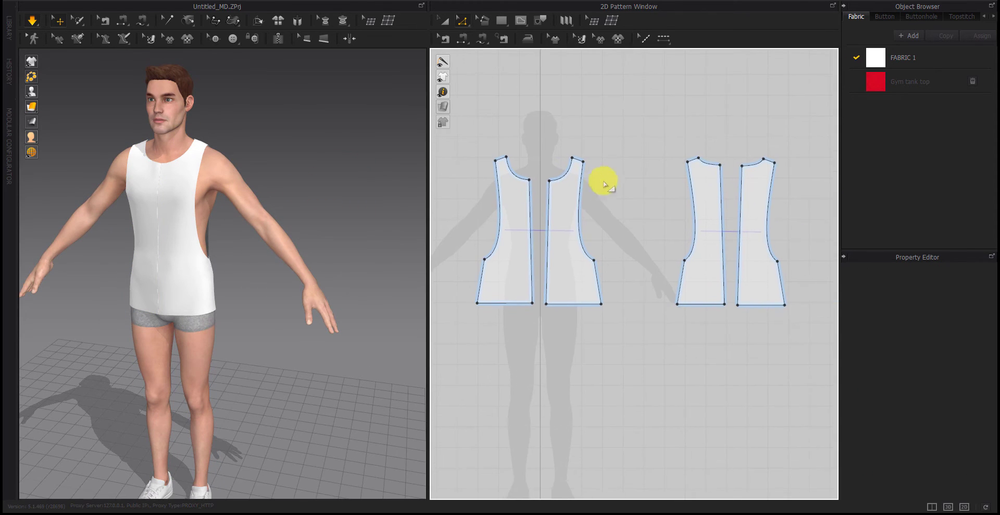
pyautogui.moveTo(426, 388); pyautogui.dragTo(427, 388)
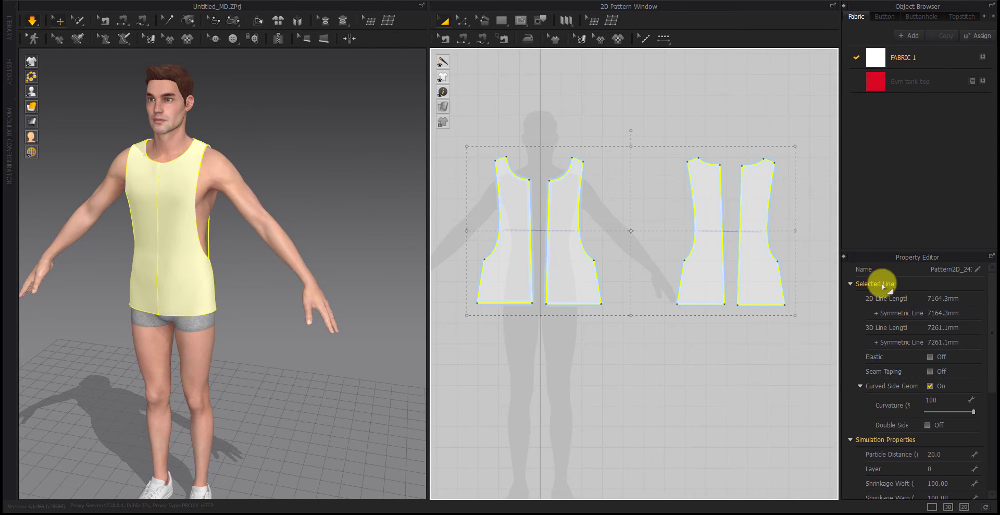
pyautogui.click(983, 81)
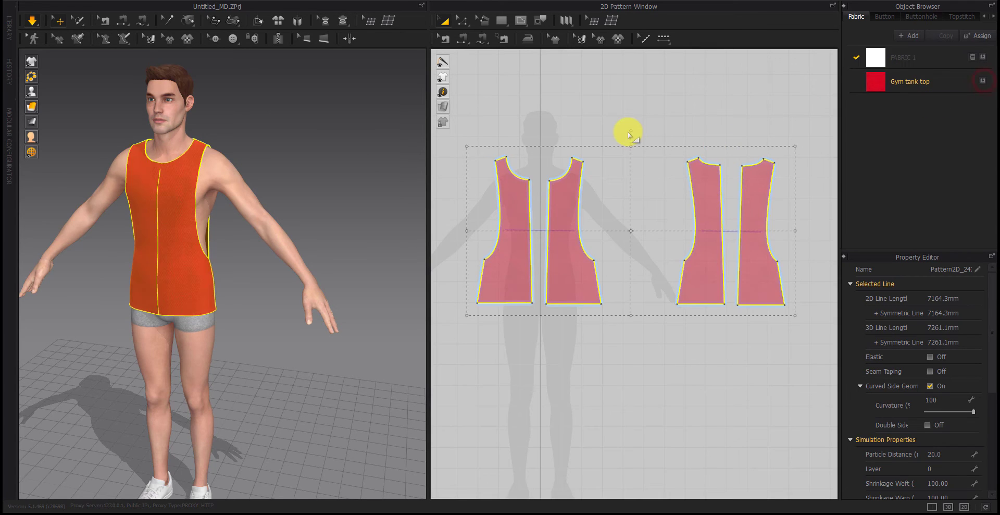
pyautogui.click(584, 121)
pyautogui.moveTo(332, 259)
pyautogui.mouseDown(button='right')
pyautogui.moveTo(178, 259)
pyautogui.moveTo(336, 266)
pyautogui.mouseUp(button='right')
pyautogui.moveTo(809, 126); pyautogui.dragTo(455, 388)
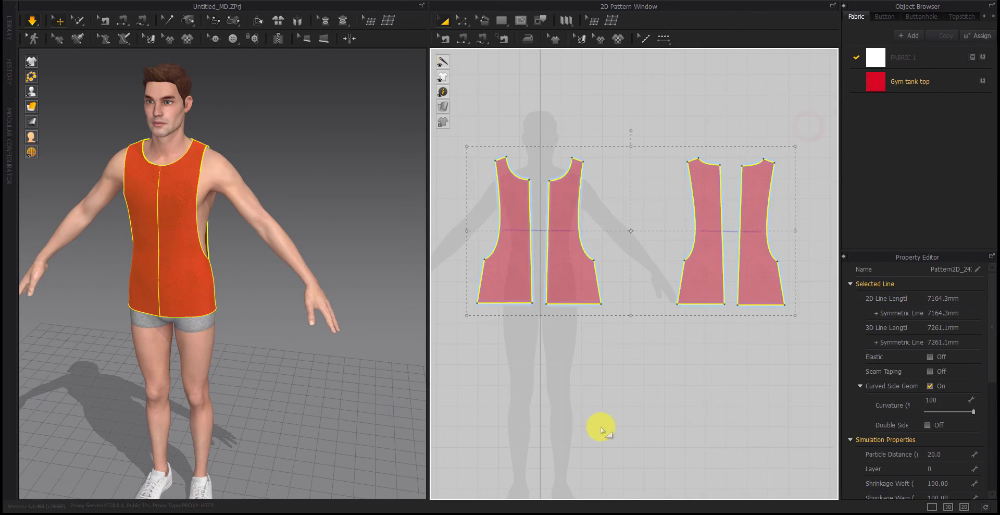
pyautogui.click(601, 398)
# Merge the two front halves along their center line and the two back halves along theirs.
pyautogui.rightClick(531, 242)
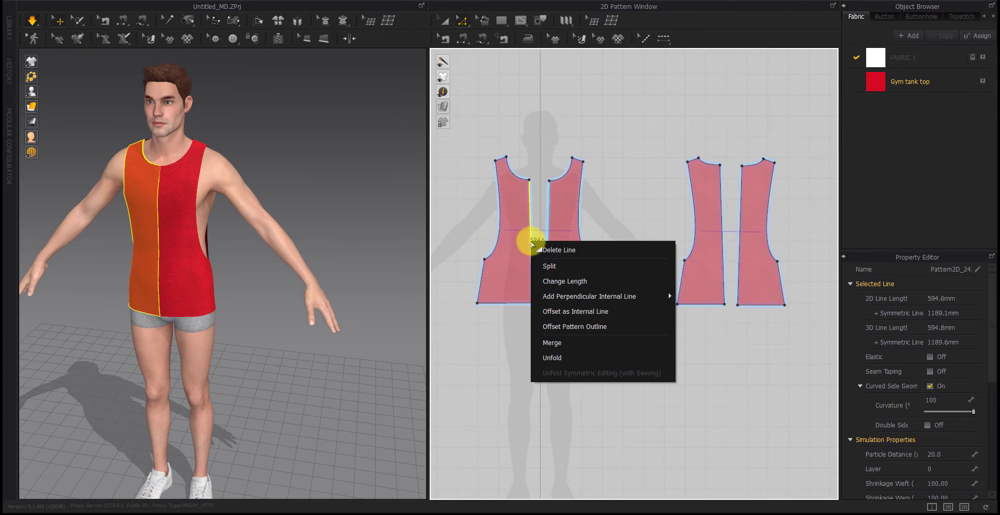
pyautogui.click(552, 342)
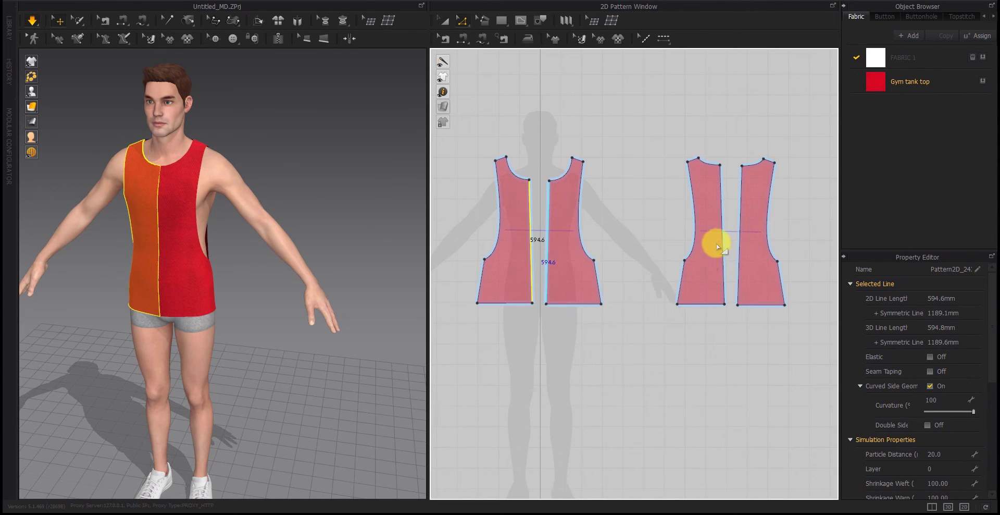
pyautogui.rightClick(721, 225)
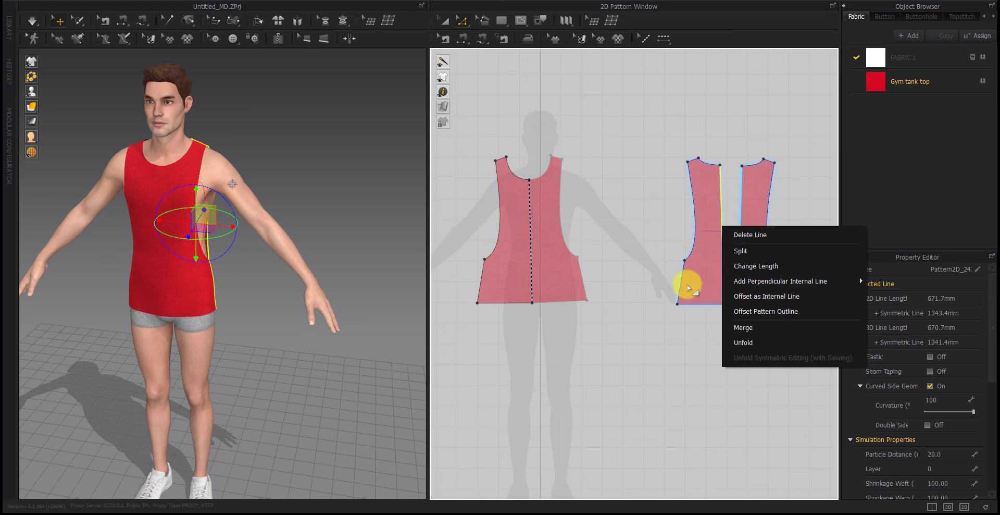
pyautogui.click(729, 327)
pyautogui.moveTo(373, 296); pyautogui.dragTo(397, 300, button='right')
# Set the particle distance of the front and back pieces to 5 and simulate the garment.
pyautogui.moveTo(821, 141); pyautogui.dragTo(461, 382)
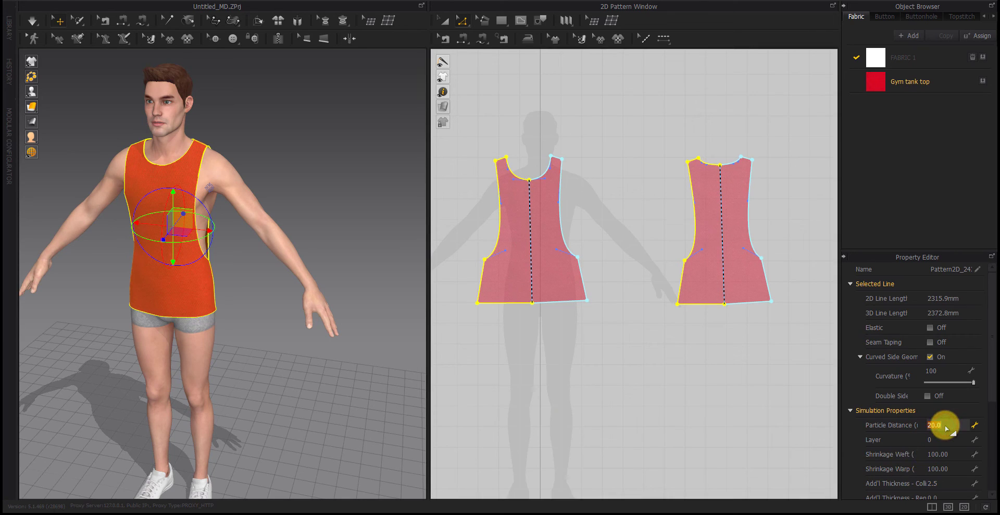
pyautogui.write('5')
pyautogui.click(731, 349)
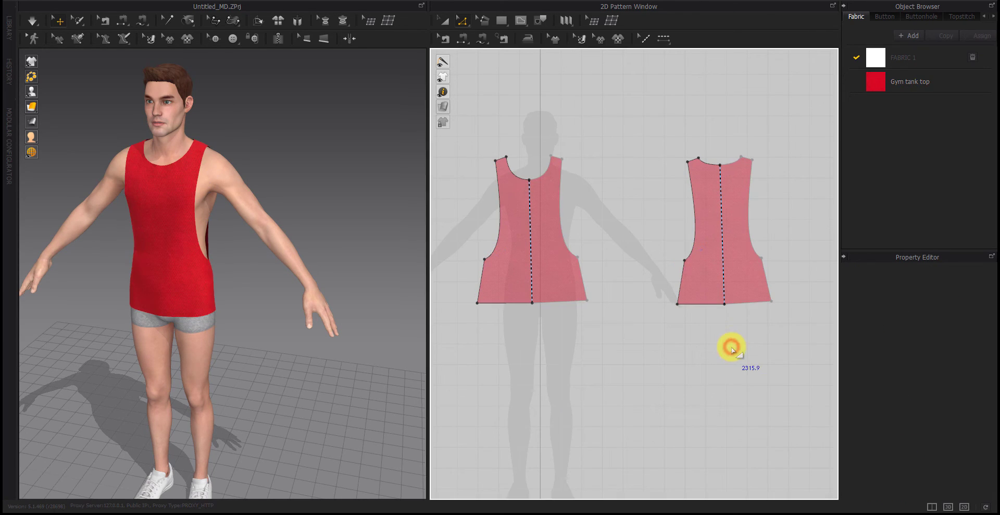
pyautogui.press('space')
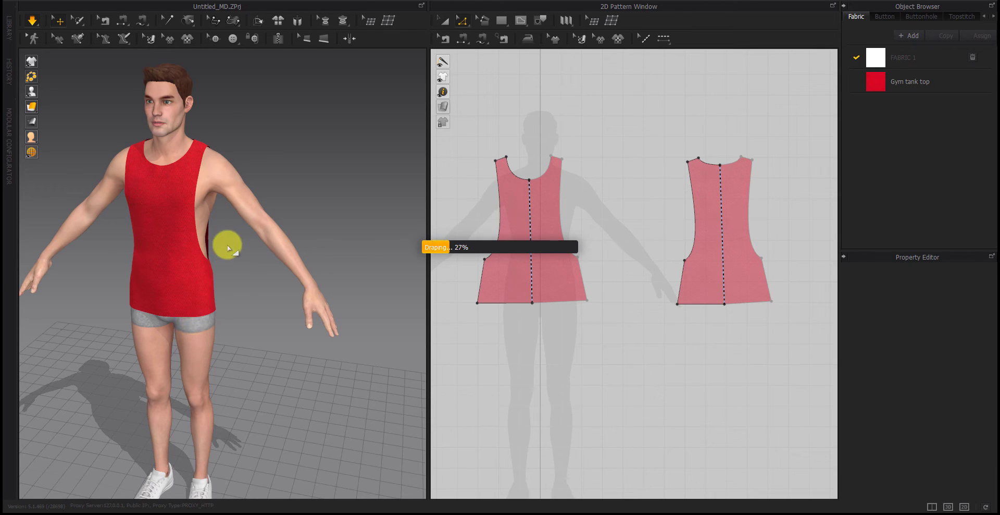
# Examine the refined drape from the front and both sides, tugging the fabric at one shoulder strap.
pyautogui.moveTo(150, 301)
pyautogui.mouseDown(button='right')
pyautogui.moveTo(357, 292)
pyautogui.moveTo(404, 274)
pyautogui.moveTo(149, 295)
pyautogui.mouseUp(button='right')
pyautogui.scroll(3, 127, 256)
pyautogui.moveTo(127, 256); pyautogui.dragTo(199, 330, button='middle')
pyautogui.moveTo(200, 329); pyautogui.dragTo(210, 306, button='right')
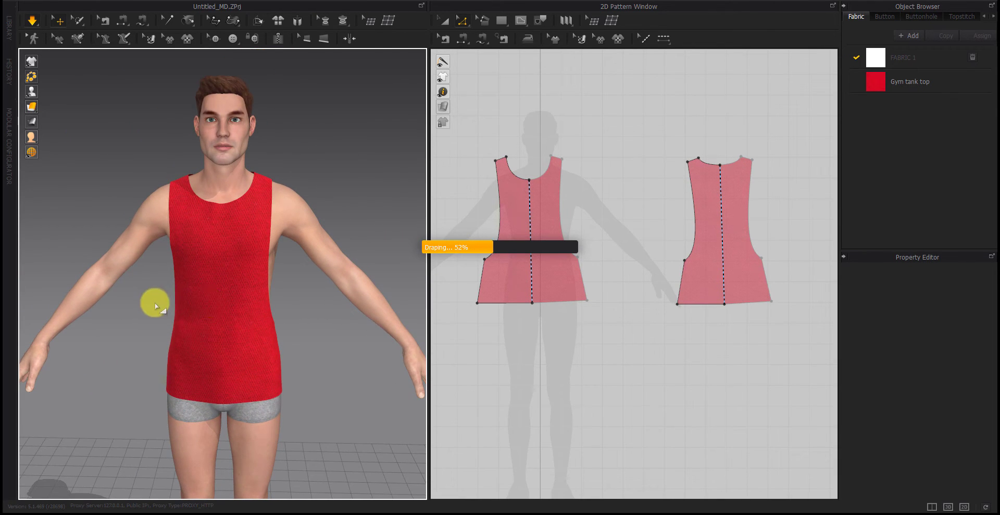
pyautogui.click(267, 188)
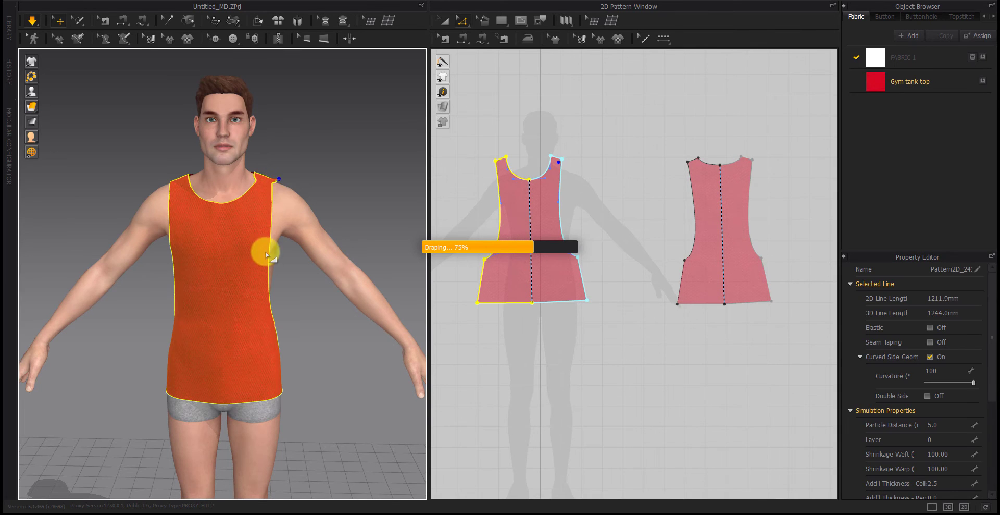
pyautogui.click(319, 154)
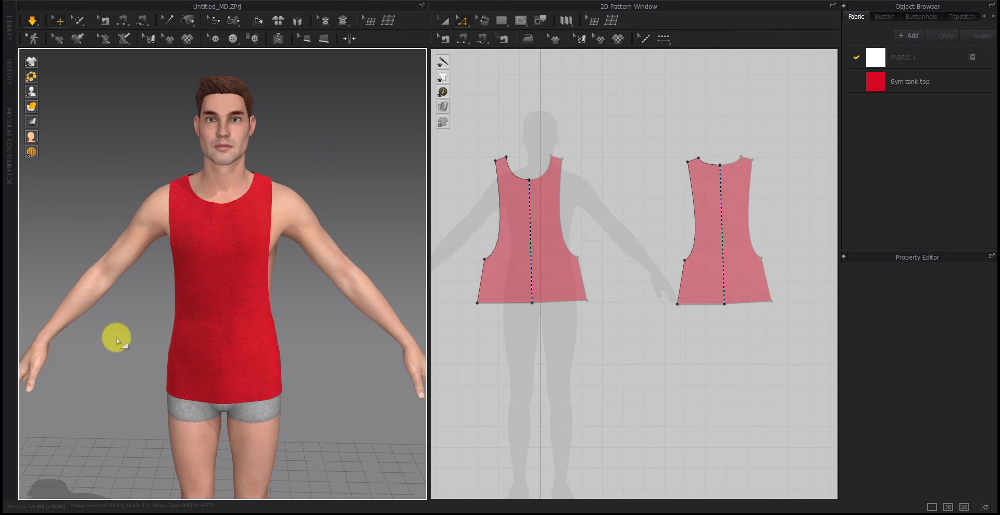
pyautogui.moveTo(118, 337); pyautogui.dragTo(158, 342, button='right')
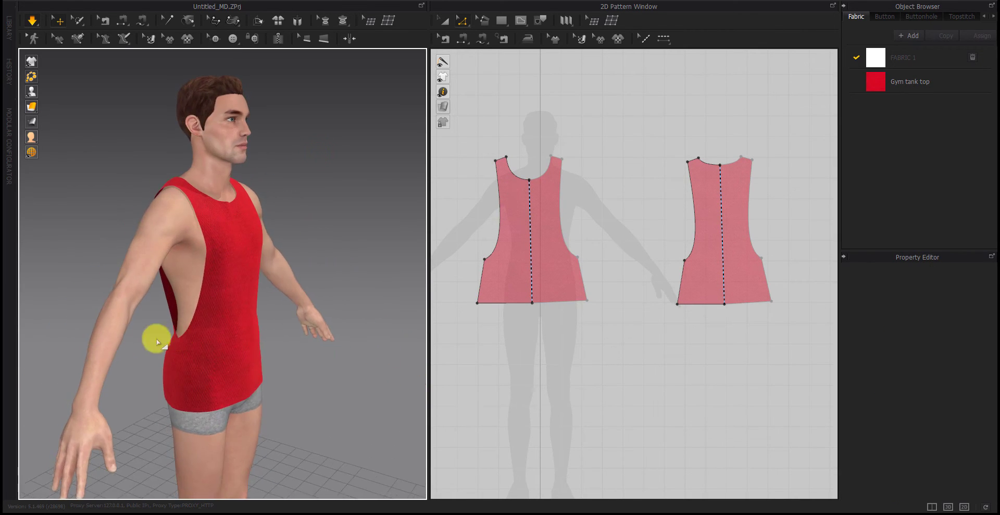
pyautogui.moveTo(50, 336); pyautogui.dragTo(362, 333, button='right')
pyautogui.moveTo(134, 379); pyautogui.dragTo(149, 385, button='right')
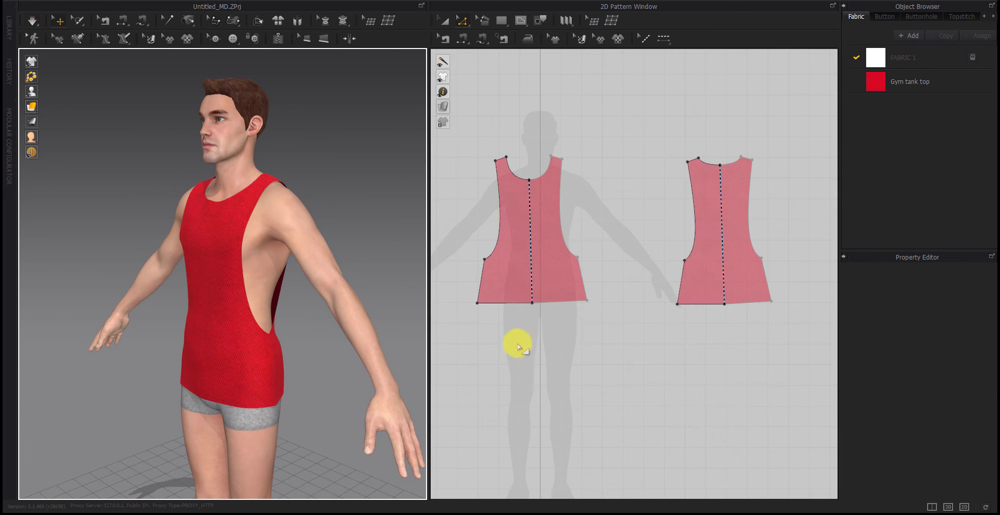
pyautogui.moveTo(250, 336); pyautogui.dragTo(282, 347, button='right')
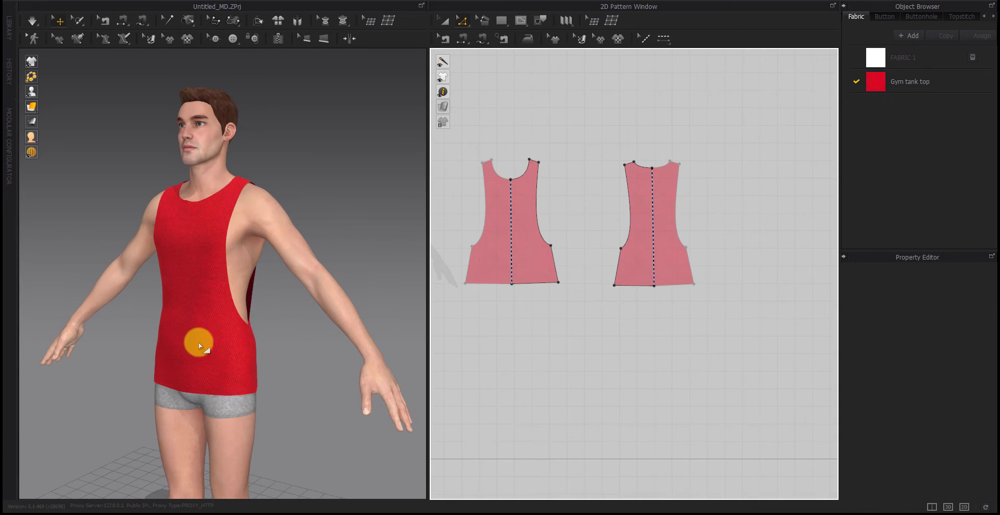
pyautogui.moveTo(200, 345)
pyautogui.mouseDown(button='right')
pyautogui.moveTo(230, 348)
pyautogui.moveTo(202, 346)
pyautogui.mouseUp(button='right')
# Delete the leftover center point on the front piece's hem.
pyautogui.scroll(5, 511, 282)
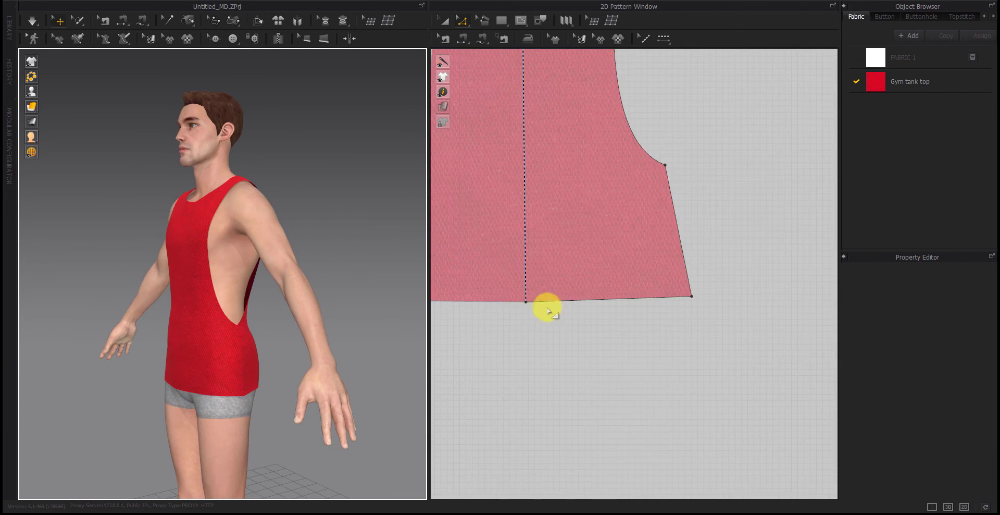
pyautogui.click(525, 303)
pyautogui.rightClick(525, 303)
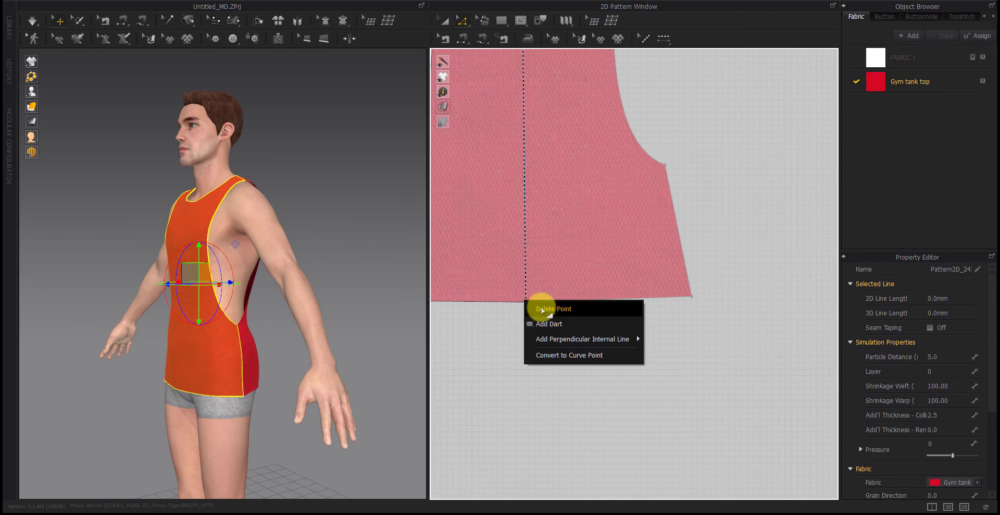
pyautogui.press('Escape')
pyautogui.click(495, 323)
pyautogui.scroll(-3, 495, 324)
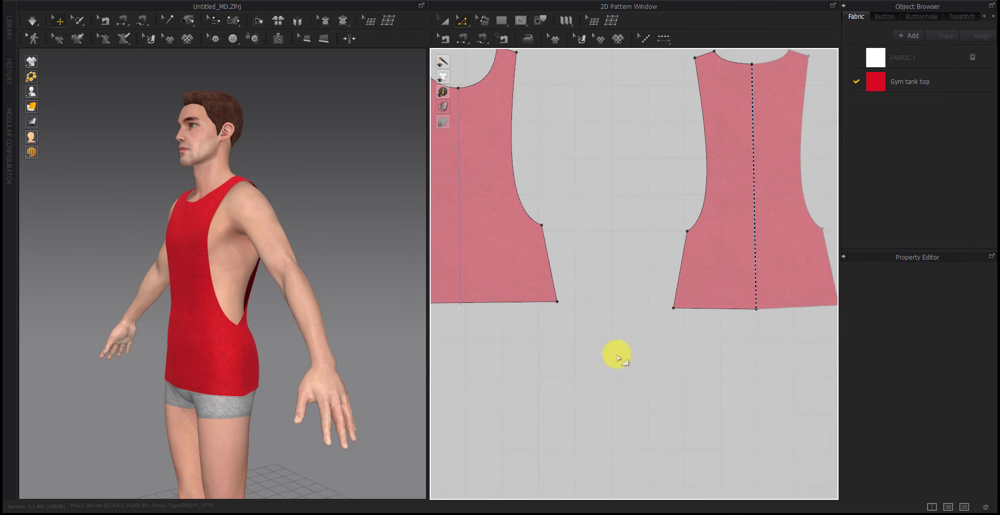
# Delete the leftover center point on the back piece's hem.
pyautogui.scroll(5, 625, 328)
pyautogui.rightClick(620, 326)
pyautogui.press('Escape')
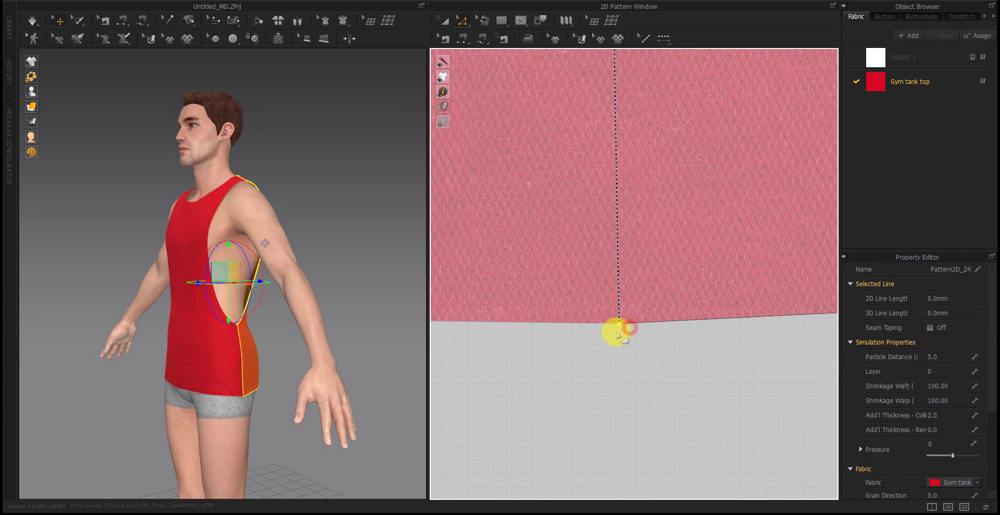
pyautogui.click(591, 339)
pyautogui.scroll(-5, 592, 339)
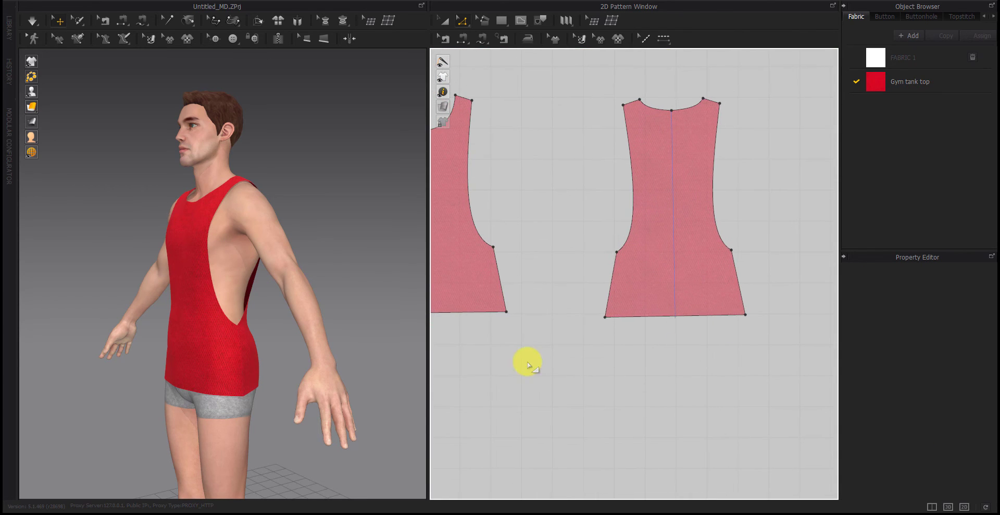
# Curve the front piece's hem downward at its middle to a length of about 575 mm.
pyautogui.moveTo(526, 360); pyautogui.dragTo(614, 361, button='right')
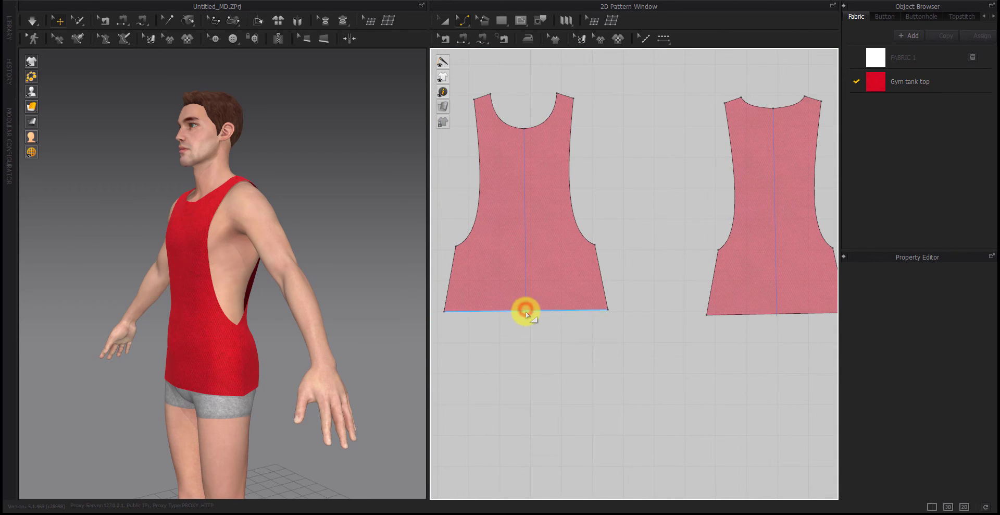
pyautogui.moveTo(526, 324); pyautogui.dragTo(526, 336)
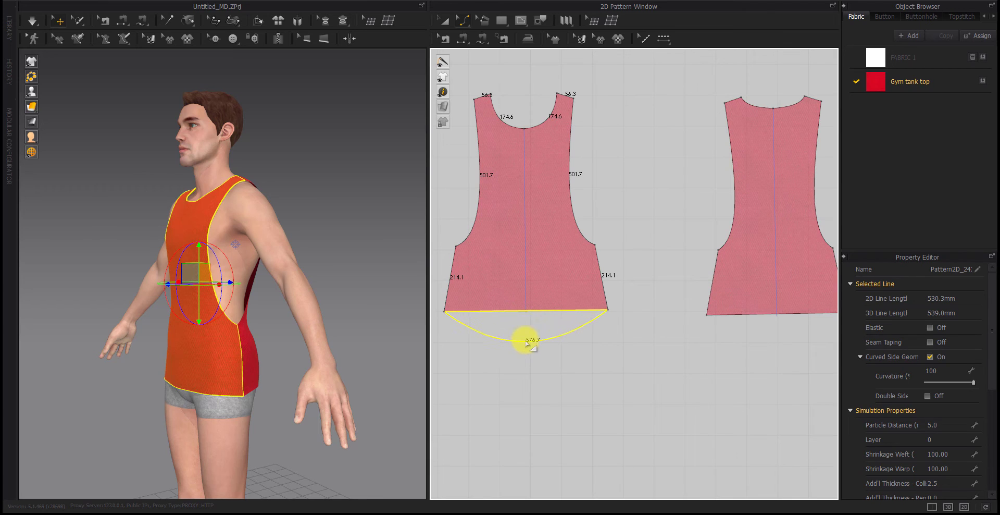
pyautogui.moveTo(539, 376); pyautogui.dragTo(539, 376)
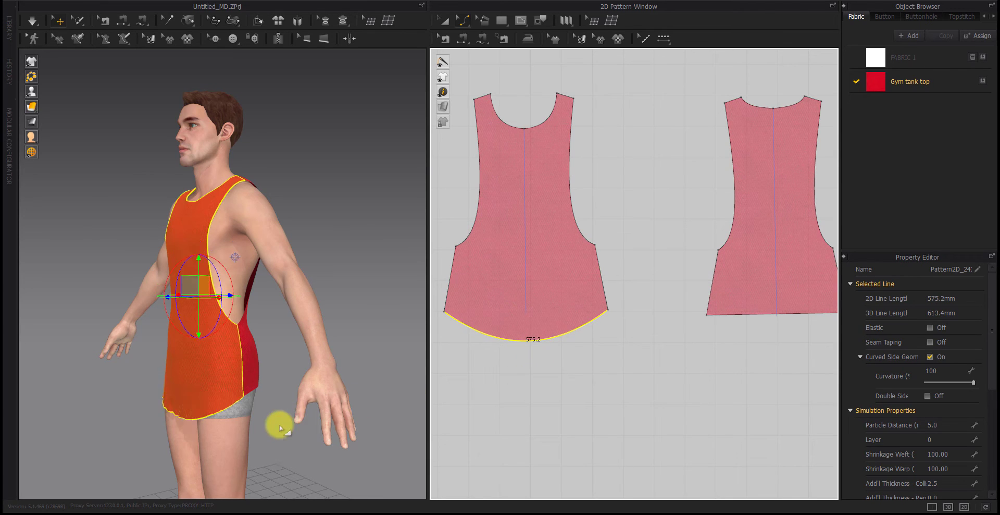
pyautogui.moveTo(279, 424); pyautogui.dragTo(224, 417, button='right')
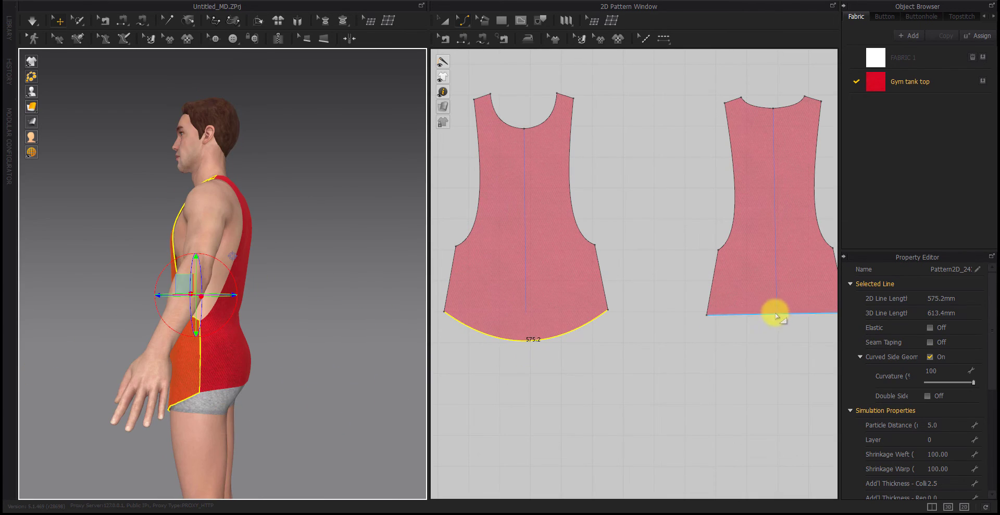
# Curve the back piece's hem downward to a length of about 499 mm and simulate the garment.
pyautogui.moveTo(778, 322); pyautogui.dragTo(781, 339)
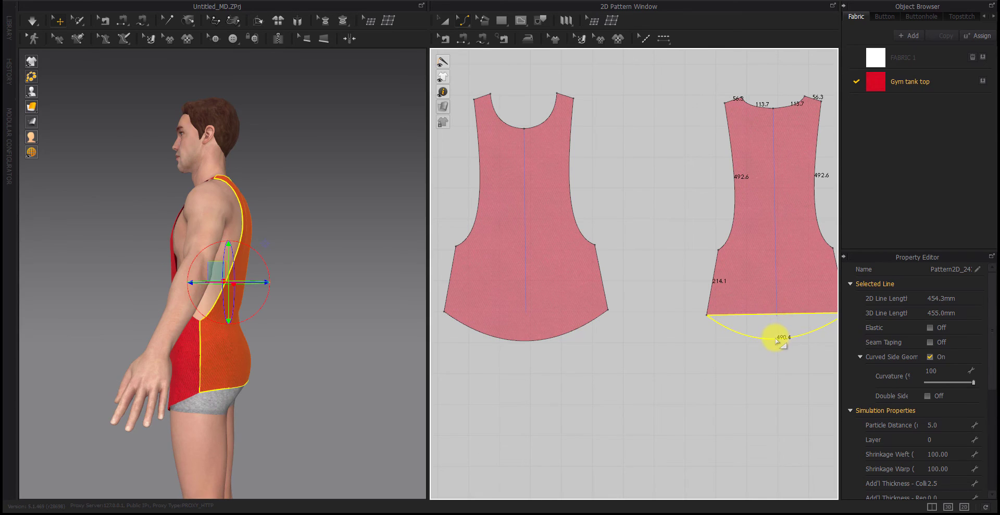
pyautogui.click(677, 394)
pyautogui.press('space')
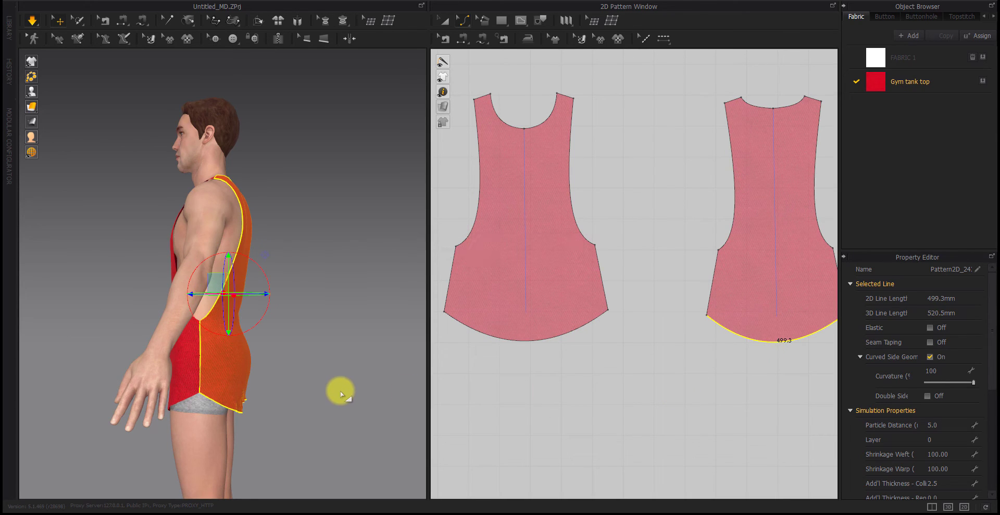
pyautogui.click(285, 407)
pyautogui.moveTo(199, 412); pyautogui.dragTo(334, 401, button='right')
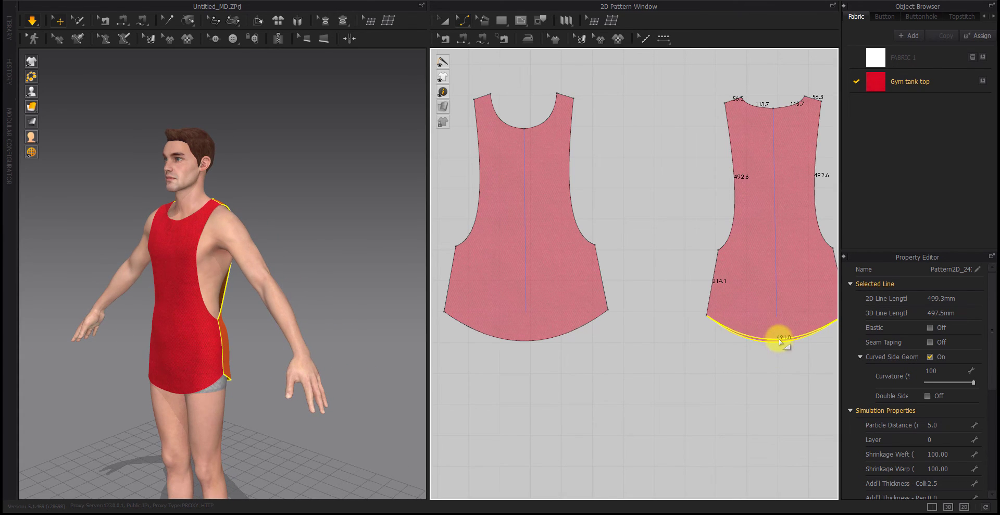
# Flatten the hem curves to about 565 mm on the front and 481 mm on the back, and simulate.
pyautogui.click(524, 342)
pyautogui.moveTo(529, 342); pyautogui.dragTo(528, 340)
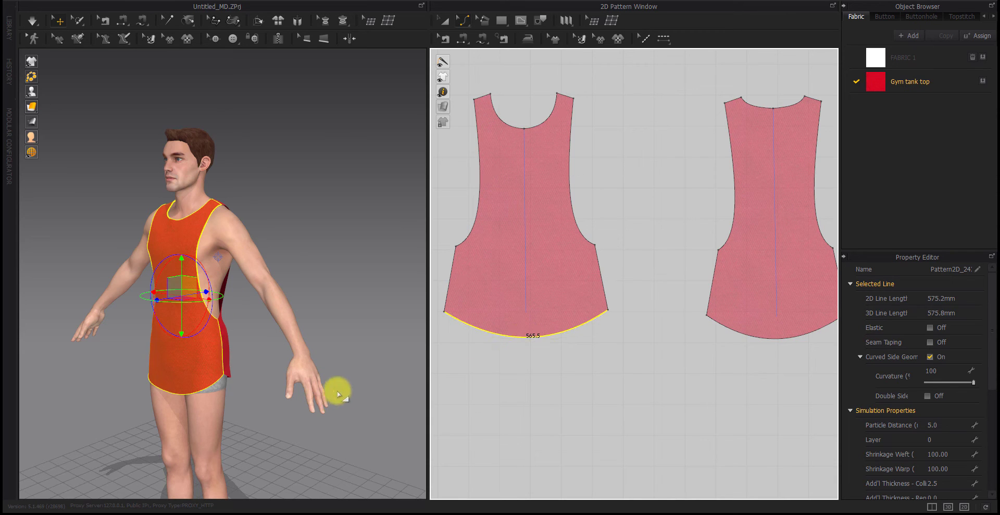
pyautogui.moveTo(319, 424); pyautogui.dragTo(336, 407, button='right')
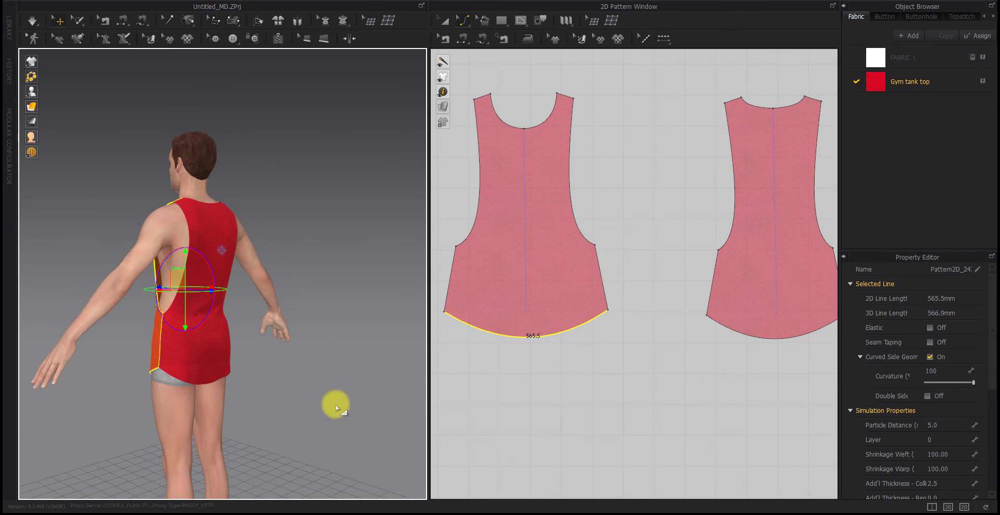
pyautogui.click(779, 338)
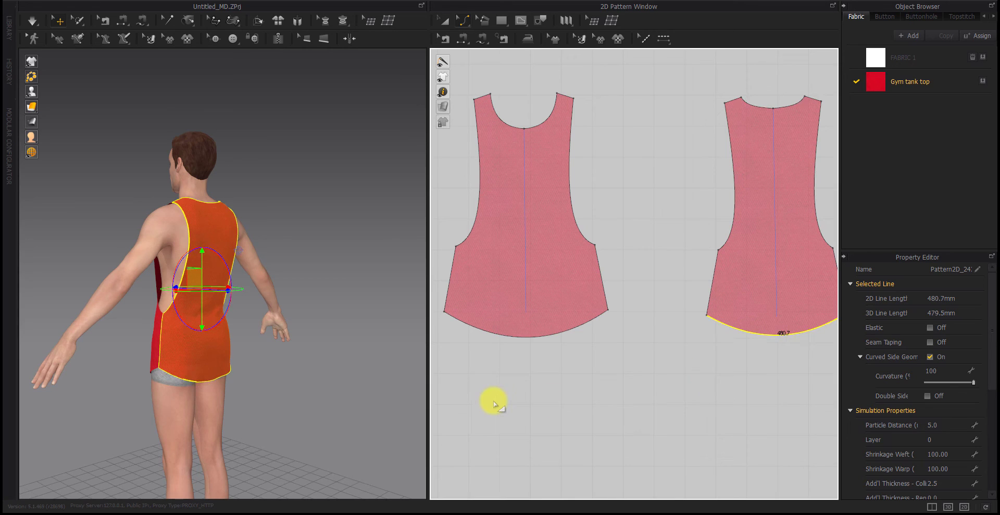
pyautogui.press('space')
pyautogui.moveTo(217, 394); pyautogui.dragTo(114, 414, button='right')
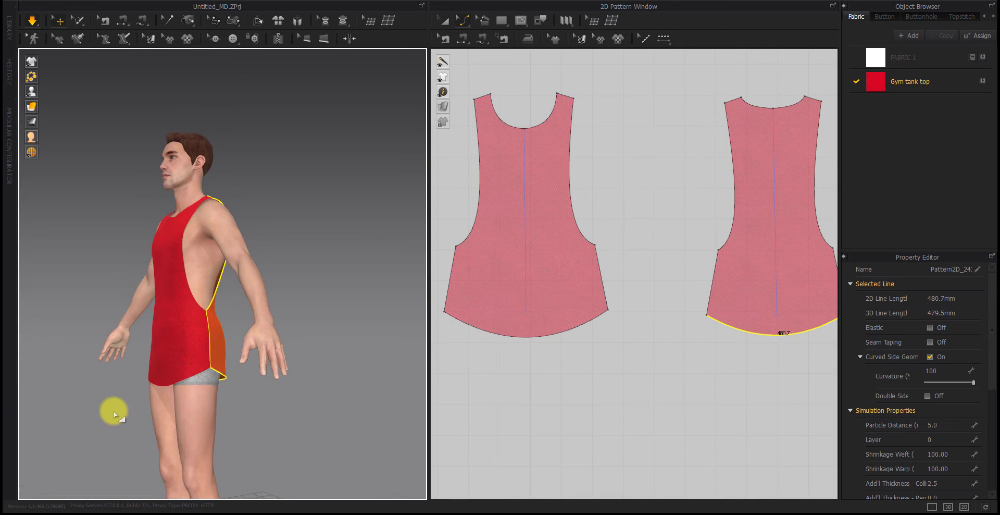
pyautogui.moveTo(181, 418); pyautogui.dragTo(235, 443, button='right')
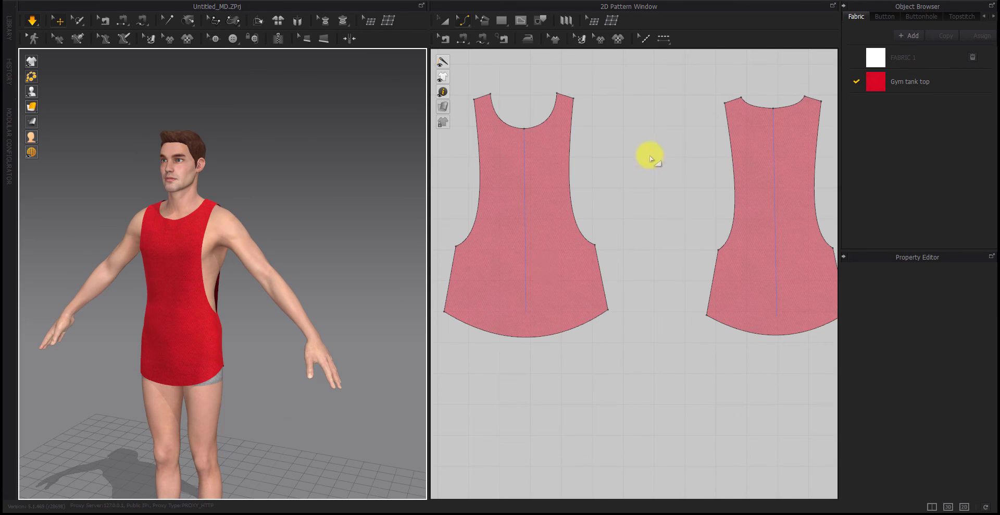
# Hide the avatar and add piping around the entire neckline of the tank top.
pyautogui.moveTo(650, 156); pyautogui.dragTo(645, 185, button='middle')
pyautogui.click(44, 95)
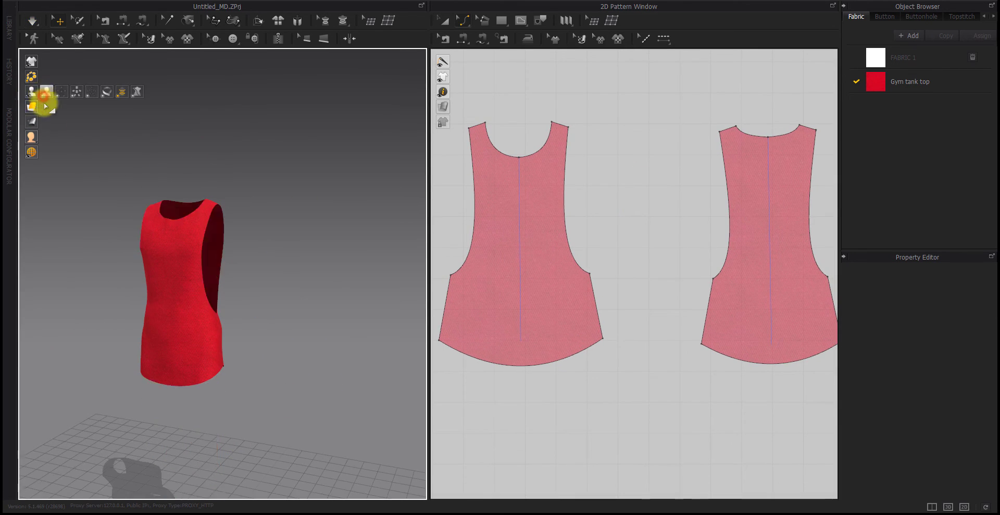
pyautogui.scroll(3, 150, 306)
pyautogui.moveTo(146, 297); pyautogui.dragTo(236, 313, button='right')
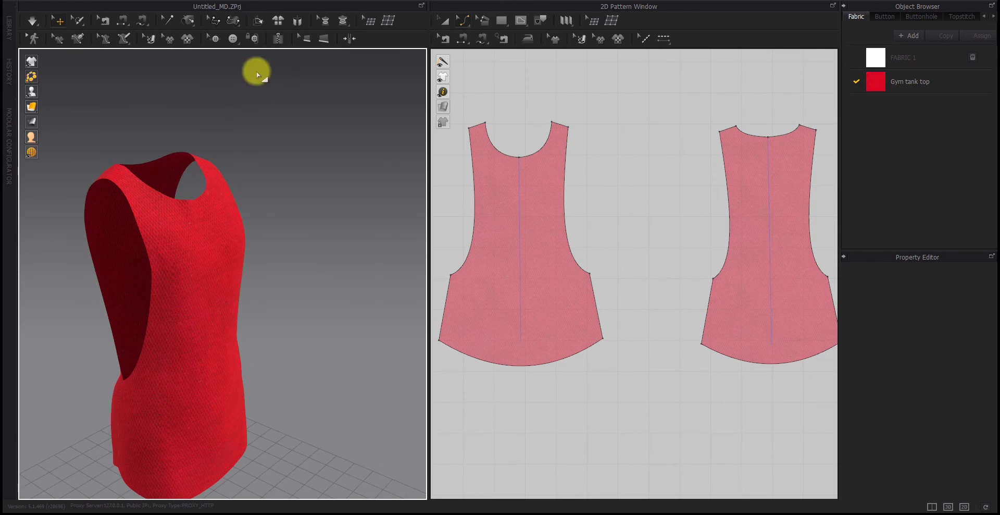
pyautogui.click(323, 38)
pyautogui.moveTo(185, 200); pyautogui.dragTo(108, 255, button='right')
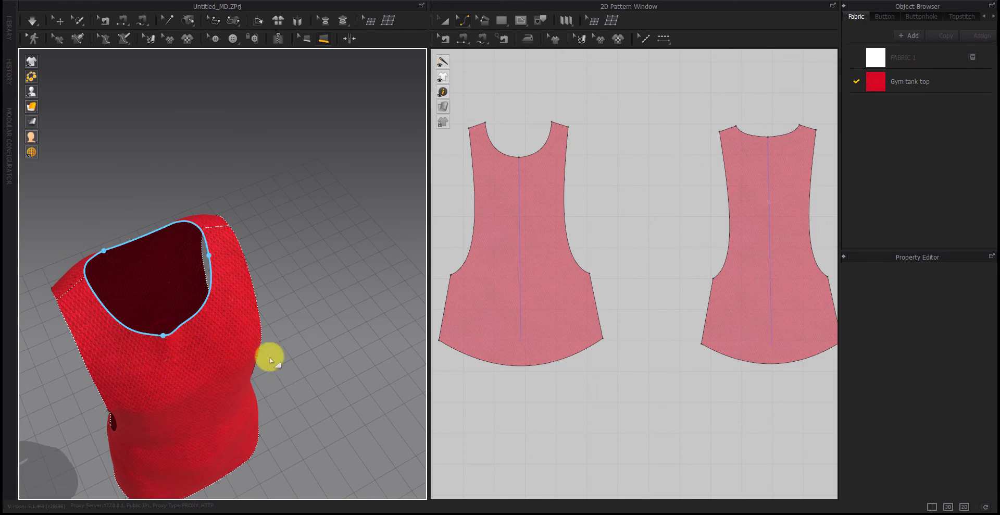
pyautogui.click(283, 343)
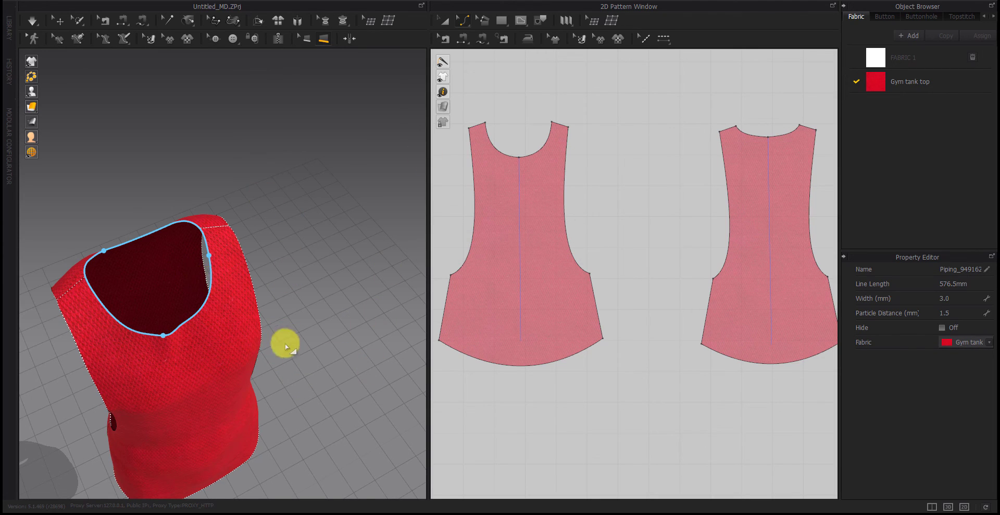
pyautogui.moveTo(238, 292); pyautogui.dragTo(317, 280, button='right')
pyautogui.click(260, 266)
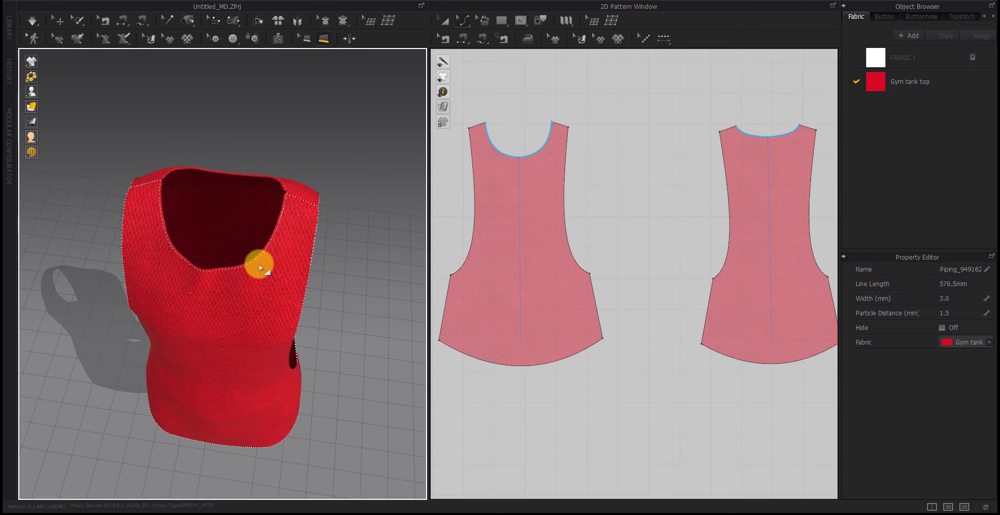
# Set the particle distance of both the front and back pieces to 20 mm.
pyautogui.scroll(-3, 595, 276)
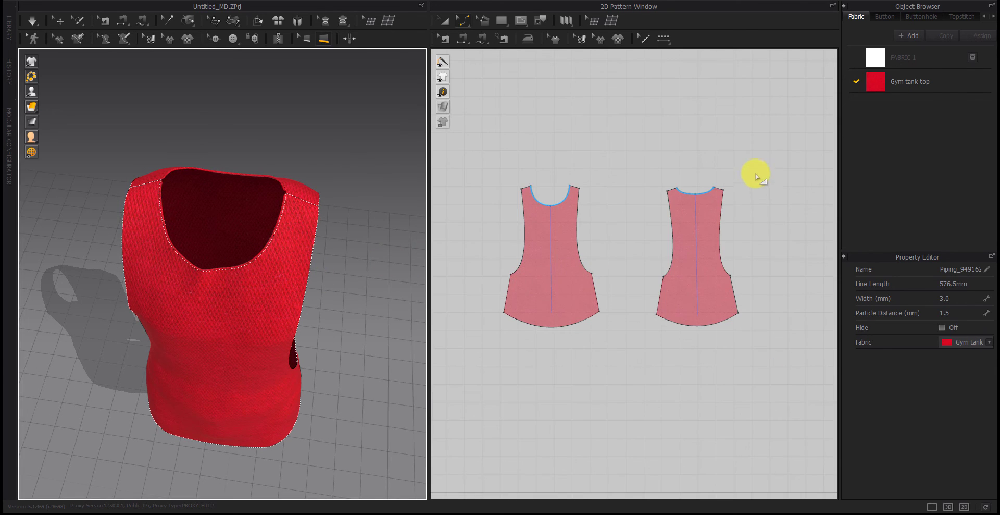
pyautogui.click(755, 158)
pyautogui.press('a')
pyautogui.hotkey('ctrl', 'a')
pyautogui.click(942, 427)
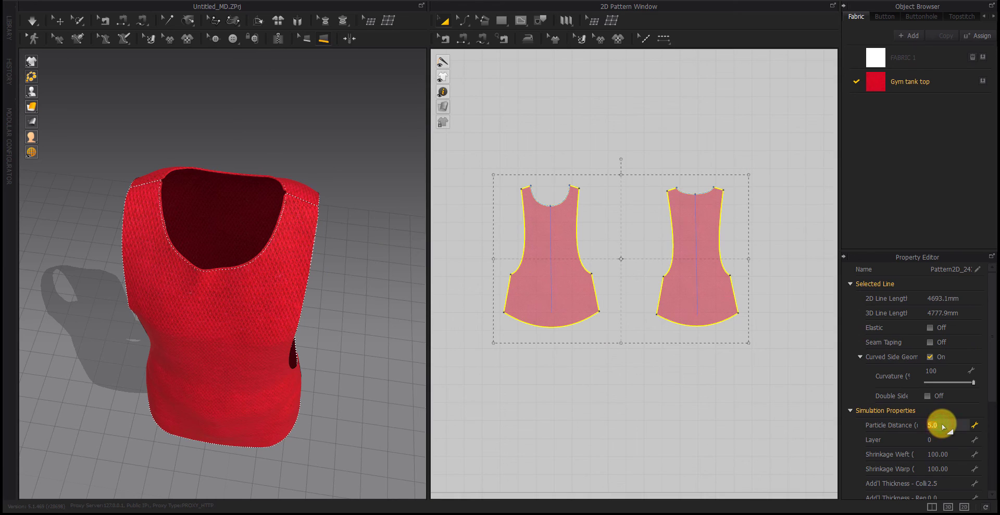
pyautogui.write('20')
pyautogui.click(630, 392)
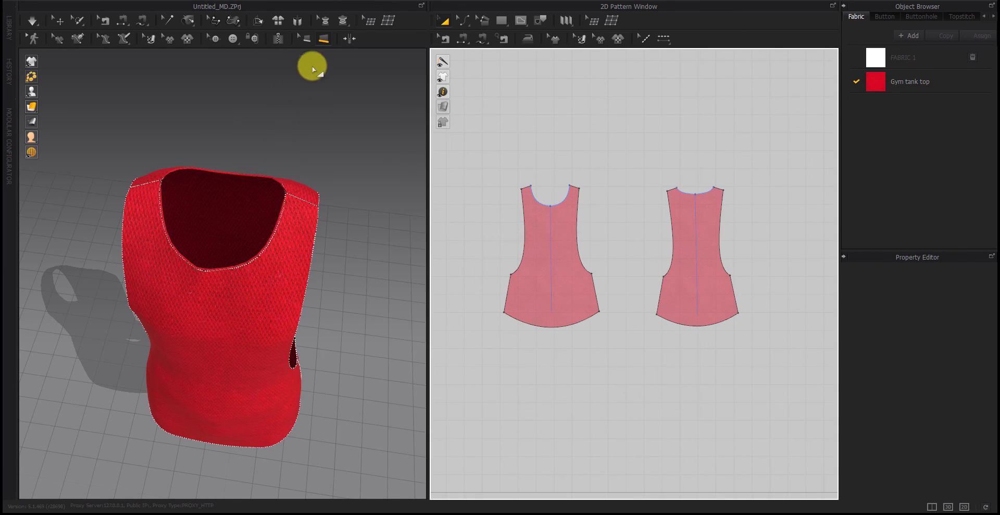
# Add piping around the full armhole on the wearer's left side, closing the loop at its starting point.
pyautogui.moveTo(310, 62); pyautogui.dragTo(321, 46, button='right')
pyautogui.moveTo(380, 293); pyautogui.dragTo(306, 248, button='right')
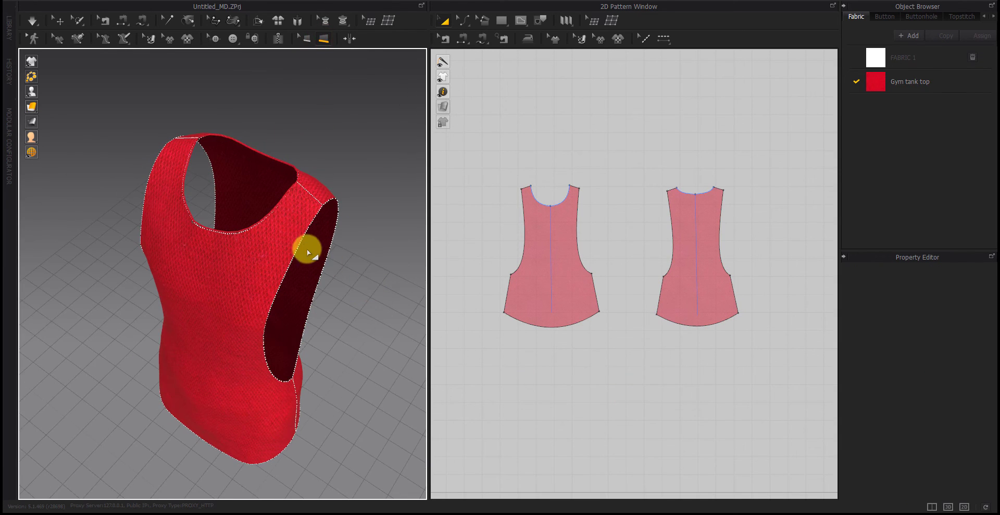
pyautogui.click(303, 237)
pyautogui.click(286, 272)
pyautogui.click(269, 367)
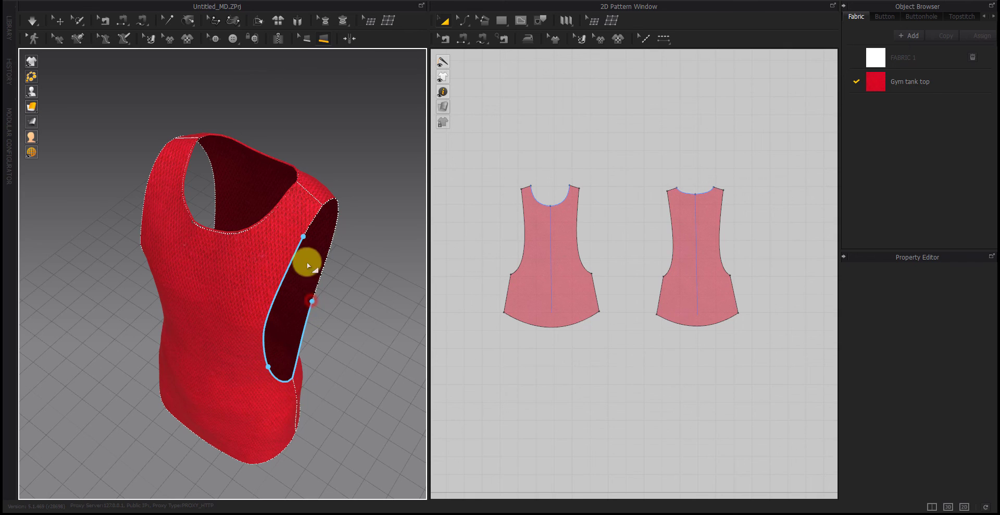
pyautogui.click(301, 232)
# Add matching closed piping around the armhole on the wearer's right side.
pyautogui.moveTo(171, 283); pyautogui.dragTo(172, 216, button='right')
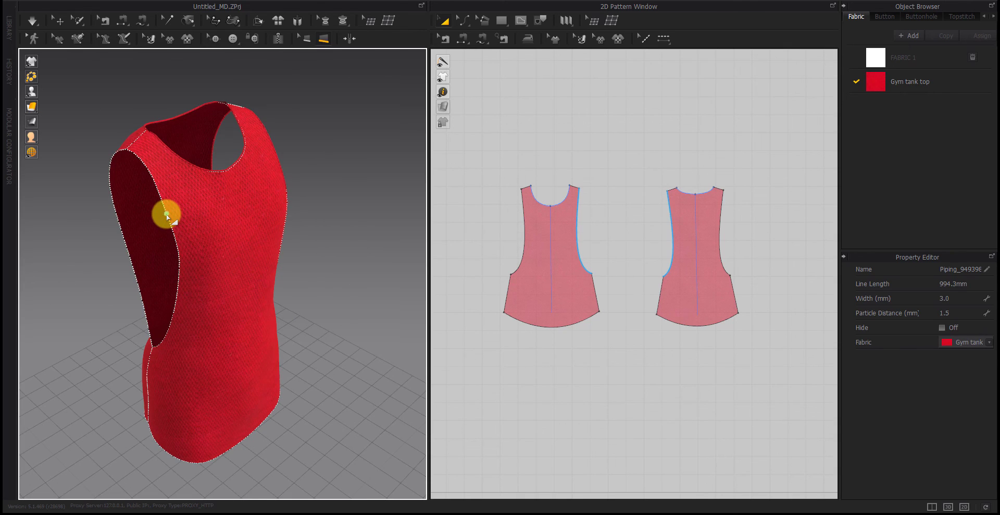
pyautogui.click(114, 216)
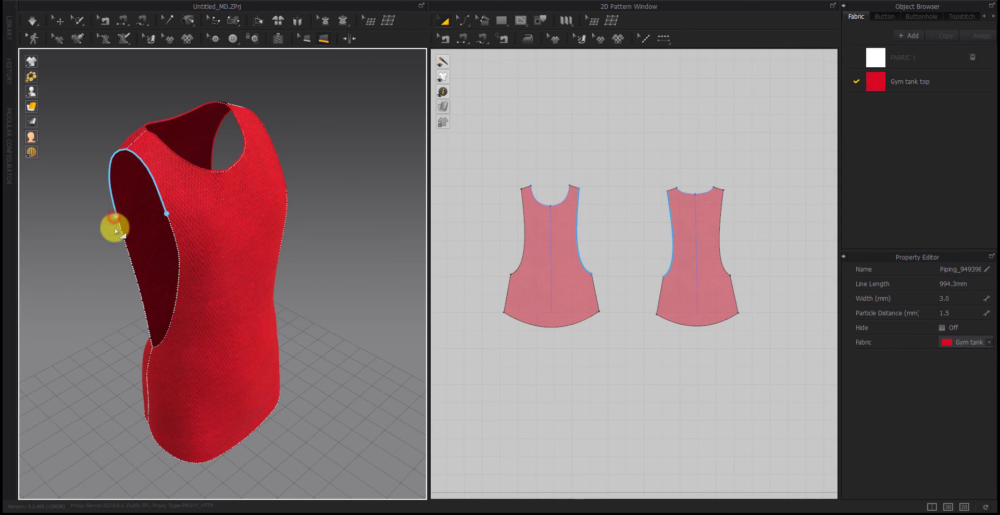
pyautogui.click(163, 341)
pyautogui.click(167, 214)
# Add closed piping along the bottom hem, running across both the front and back pieces.
pyautogui.moveTo(184, 241); pyautogui.dragTo(203, 390, button='right')
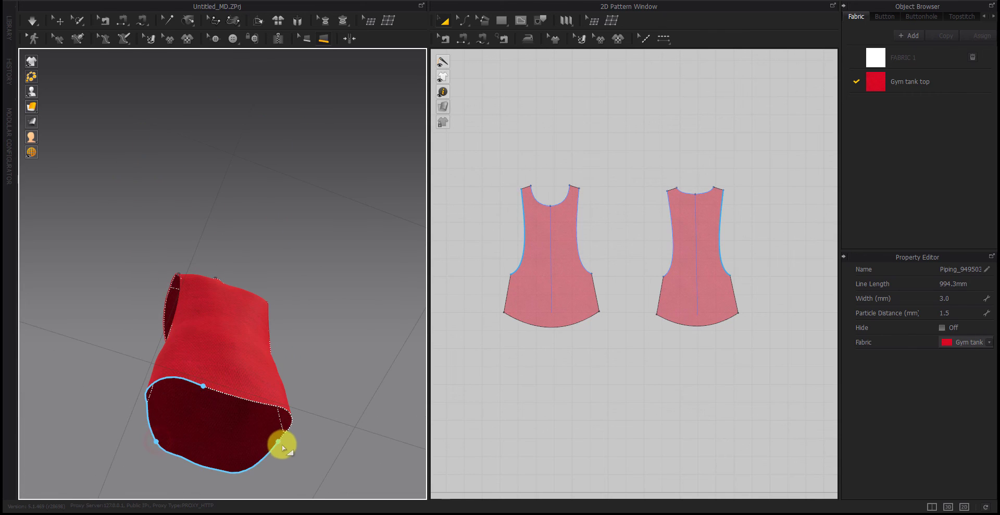
pyautogui.click(204, 386)
pyautogui.moveTo(245, 323); pyautogui.dragTo(221, 424, button='right')
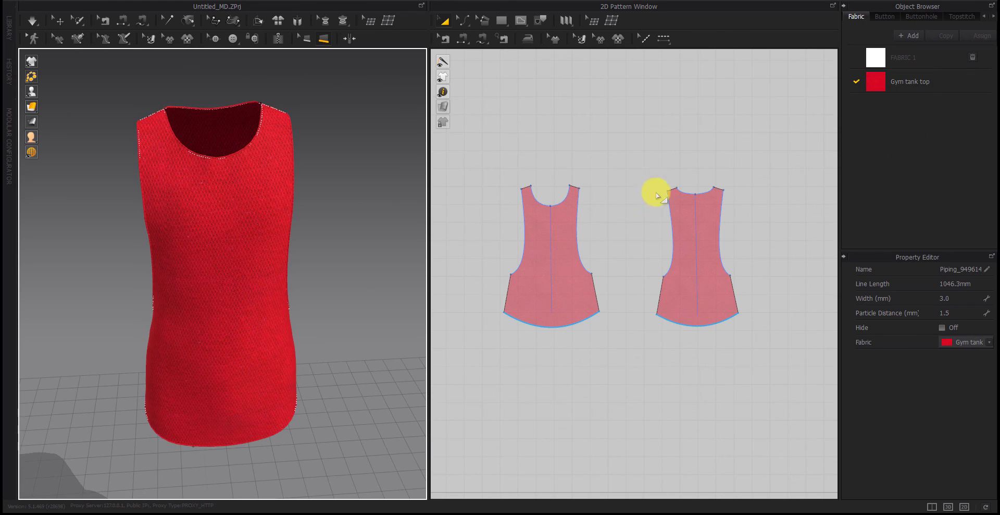
# Simulate the garment with its piping, show the avatar again and check the fit from the front and side.
pyautogui.rightClick(484, 342)
pyautogui.hotkey('ctrl', 'v')
pyautogui.click(484, 342)
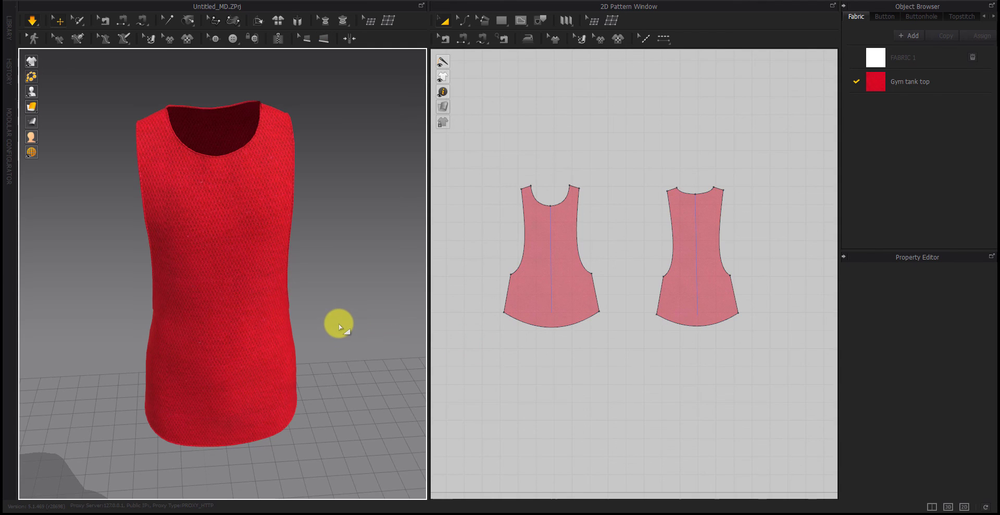
pyautogui.click(46, 93)
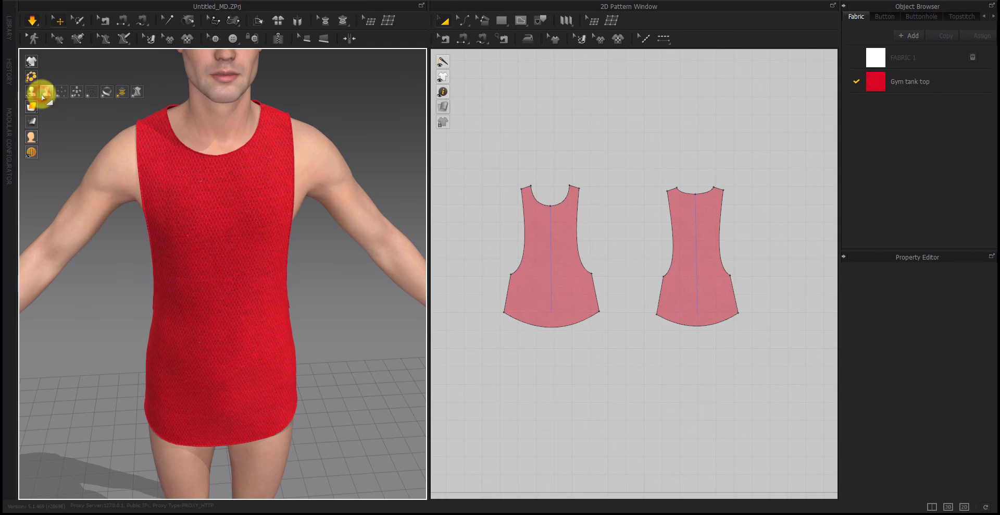
pyautogui.moveTo(172, 241); pyautogui.dragTo(279, 130, button='right')
pyautogui.click(298, 117)
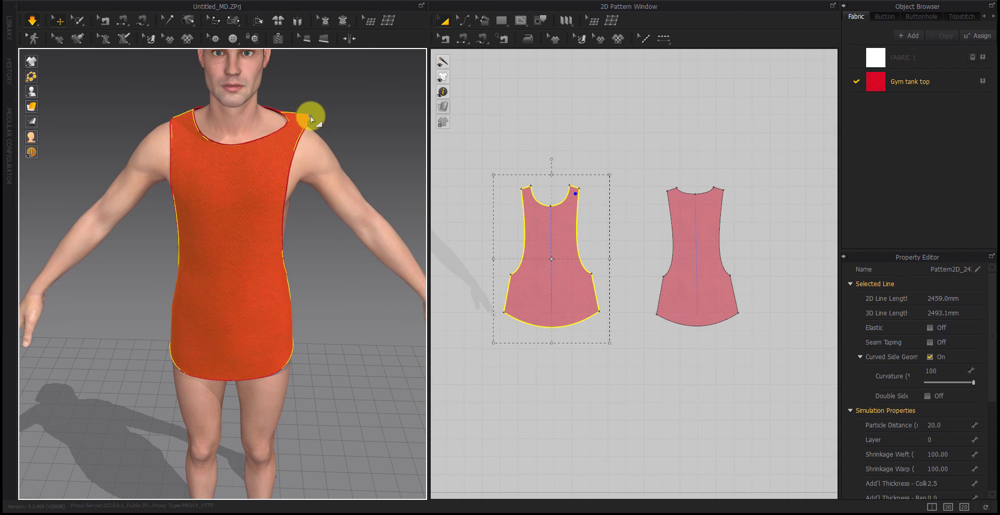
pyautogui.click(332, 118)
pyautogui.moveTo(304, 259); pyautogui.dragTo(249, 283, button='right')
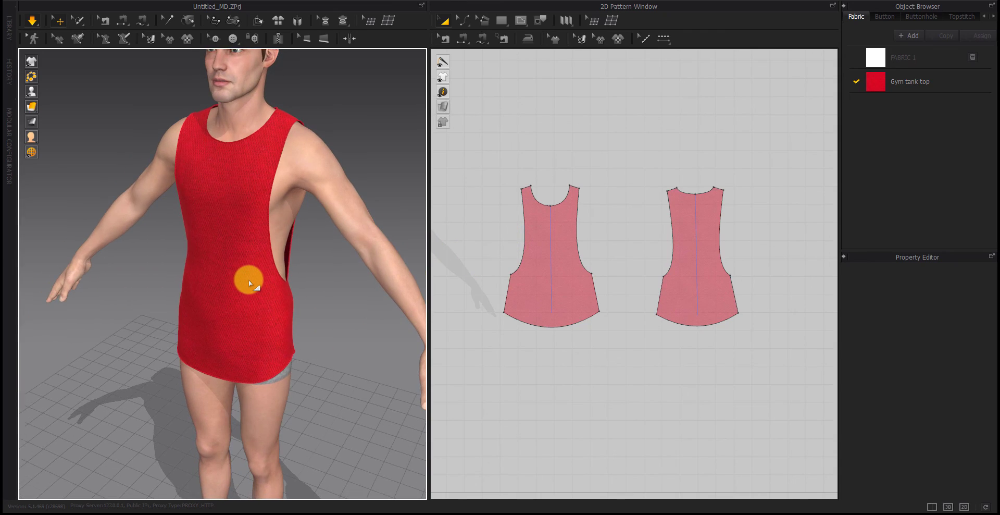